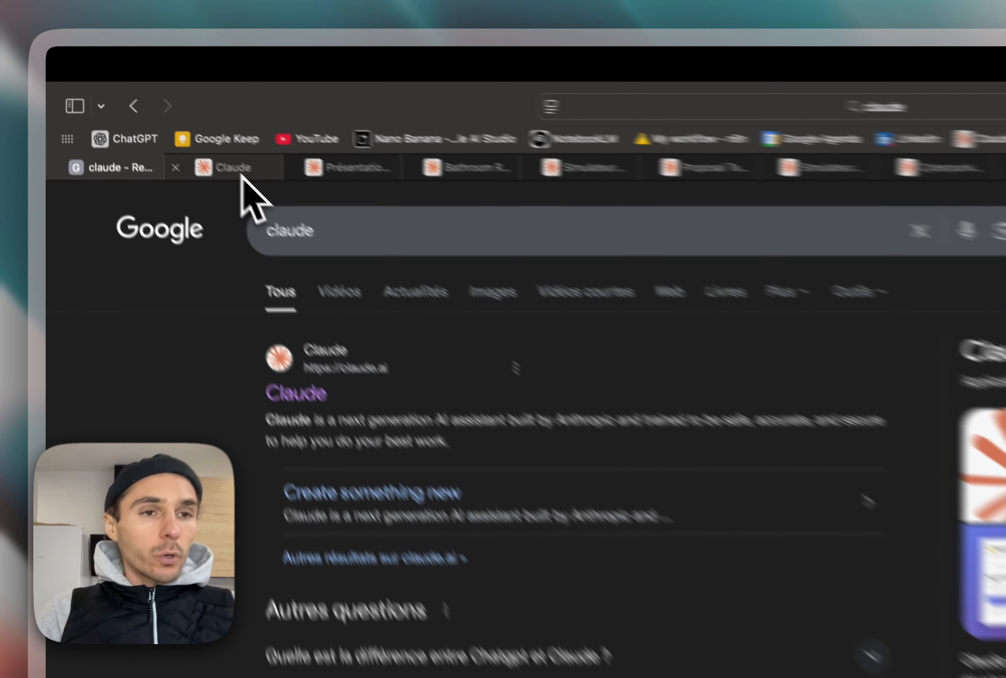
Step: Open Claude's Artéfacts page and display the list of personal artifacts under Vos artefacts
click(142, 107)
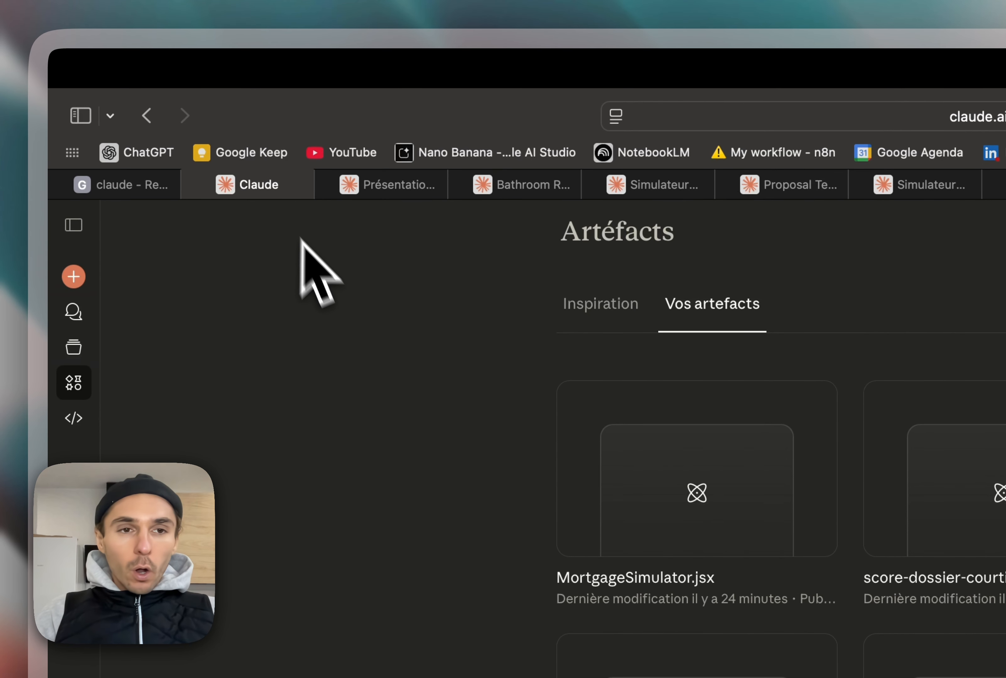
click(75, 281)
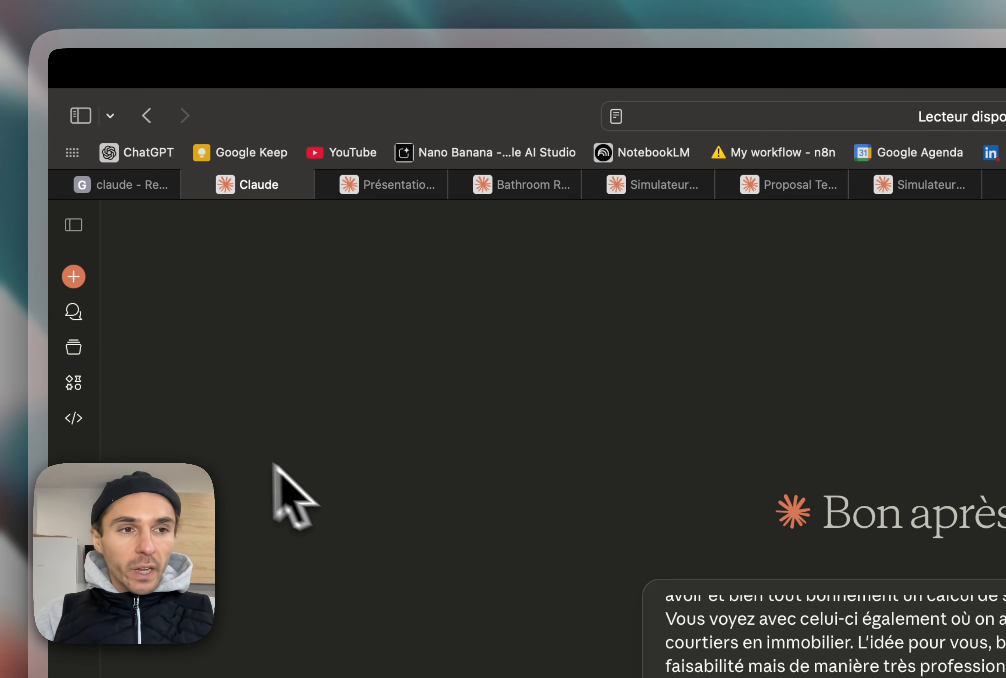
click(78, 382)
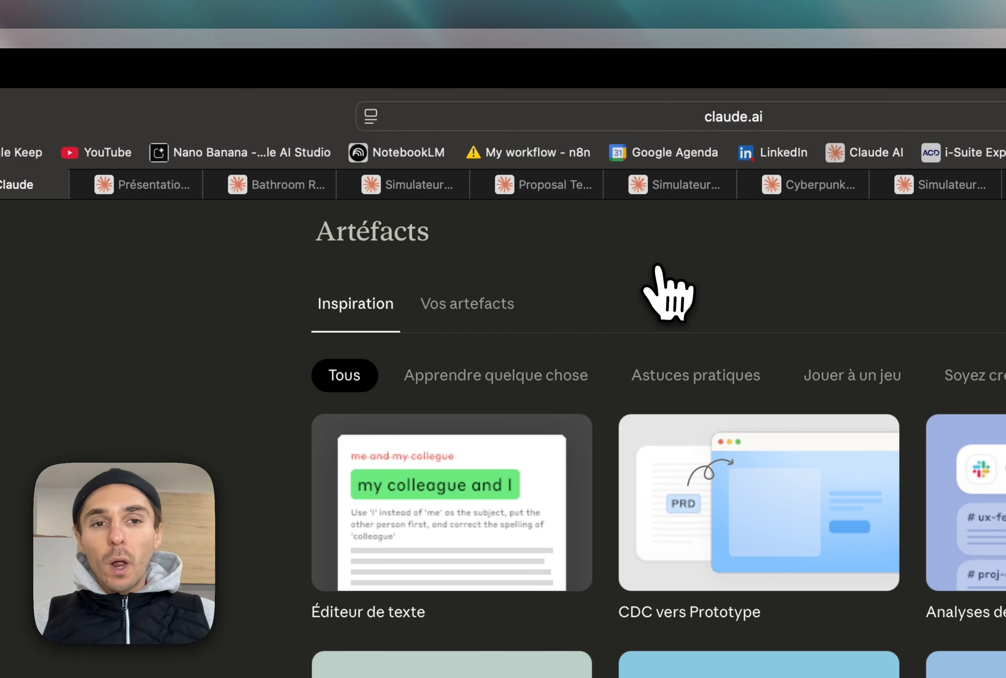
click(474, 310)
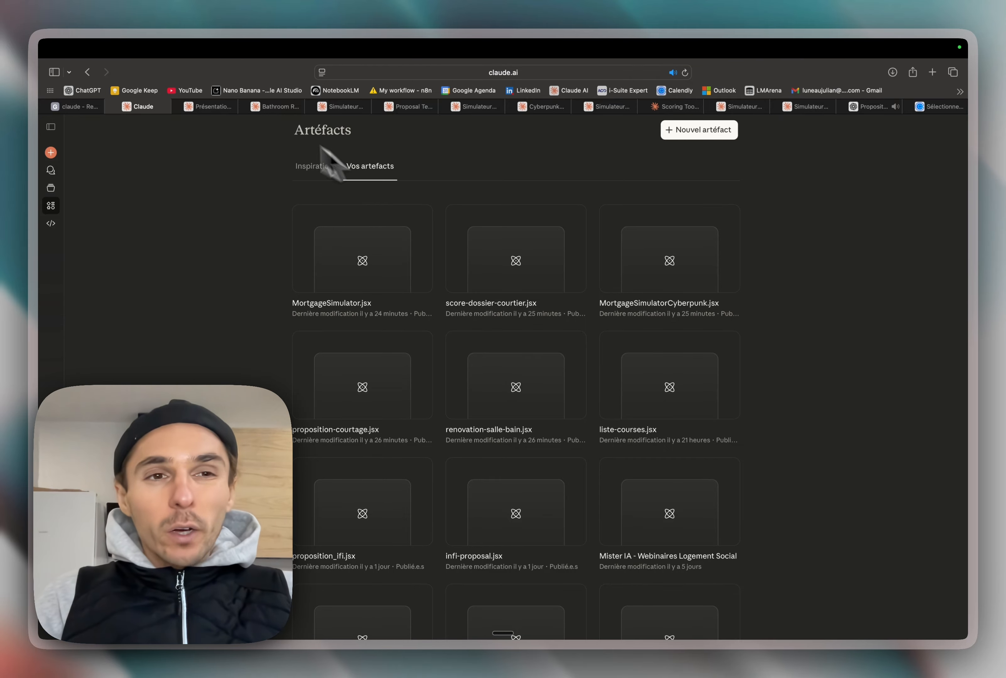
Step: Open the "Présentation rénovation salle de bain React" conversation and look through the renovation packages in its artifact
click(200, 106)
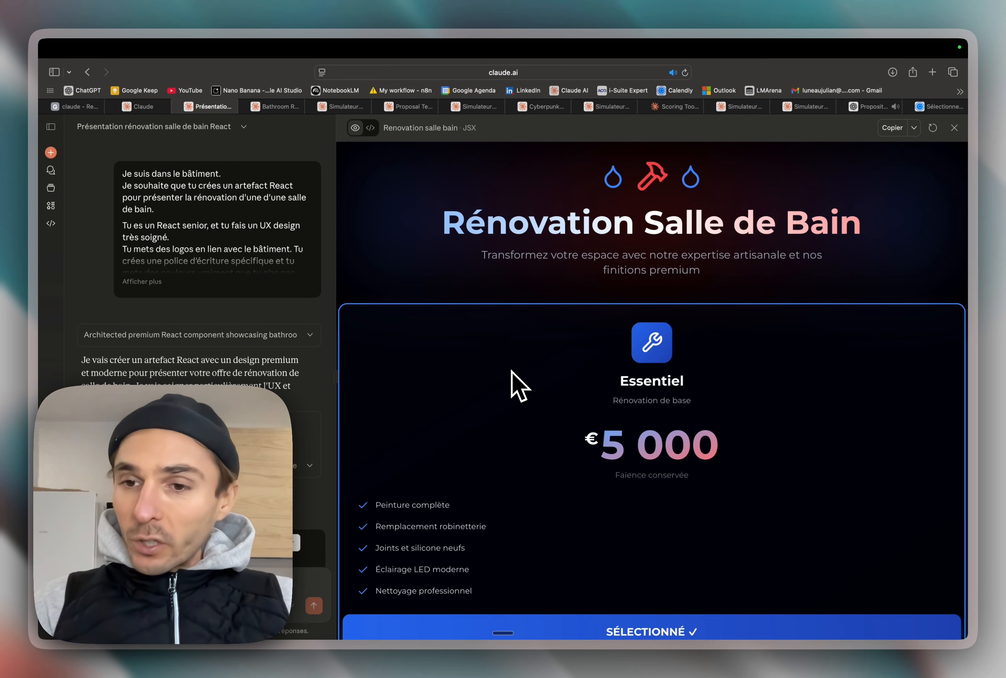
scroll(512, 371, down, 10)
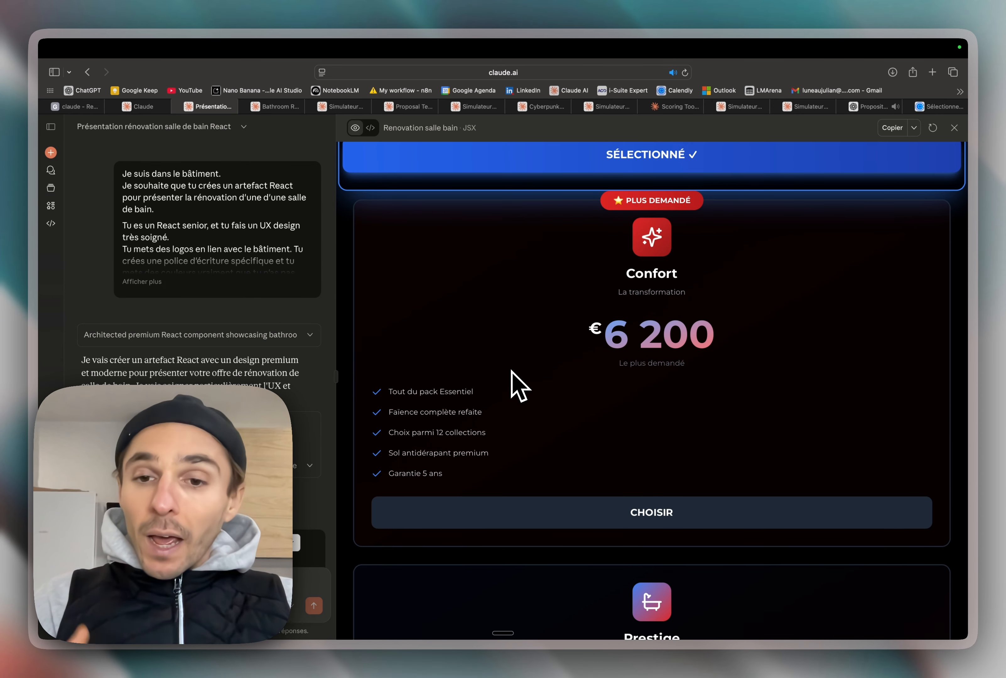
scroll(519, 385, down, 8)
scroll(519, 385, up, 7)
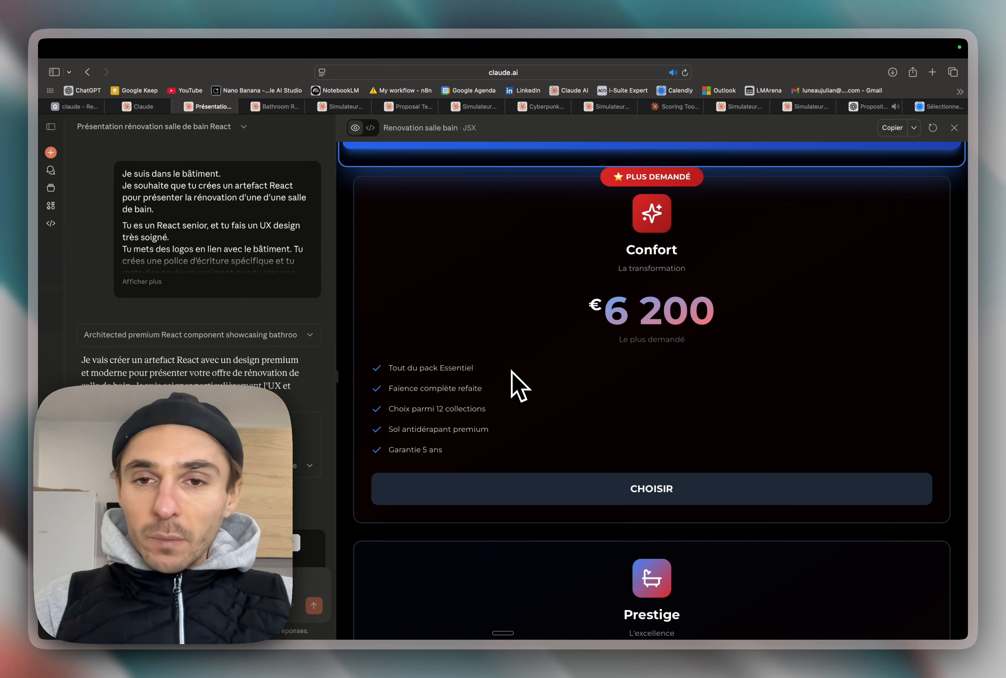
scroll(516, 379, up, 7)
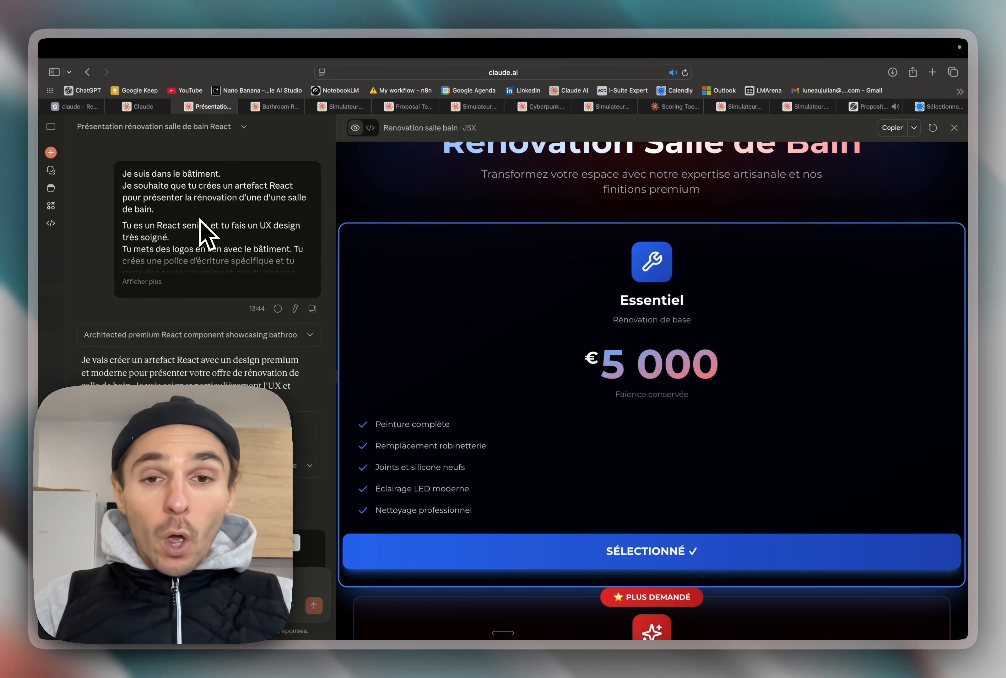
scroll(348, 259, up, 3)
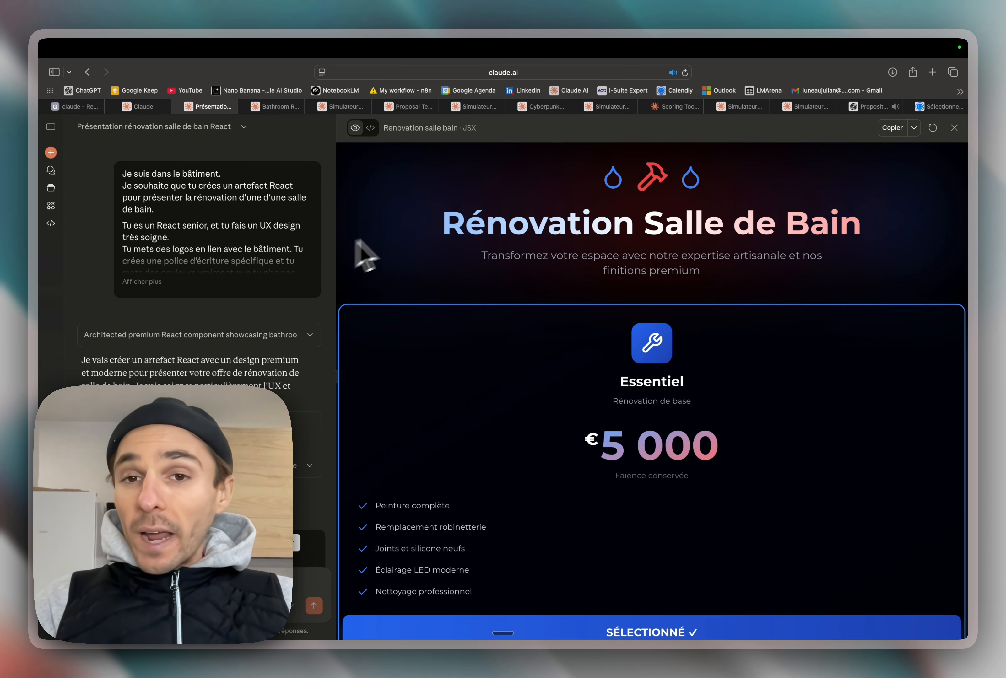
Step: Copy the public link of the Renovation salle bain artifact from its publishing options
click(914, 134)
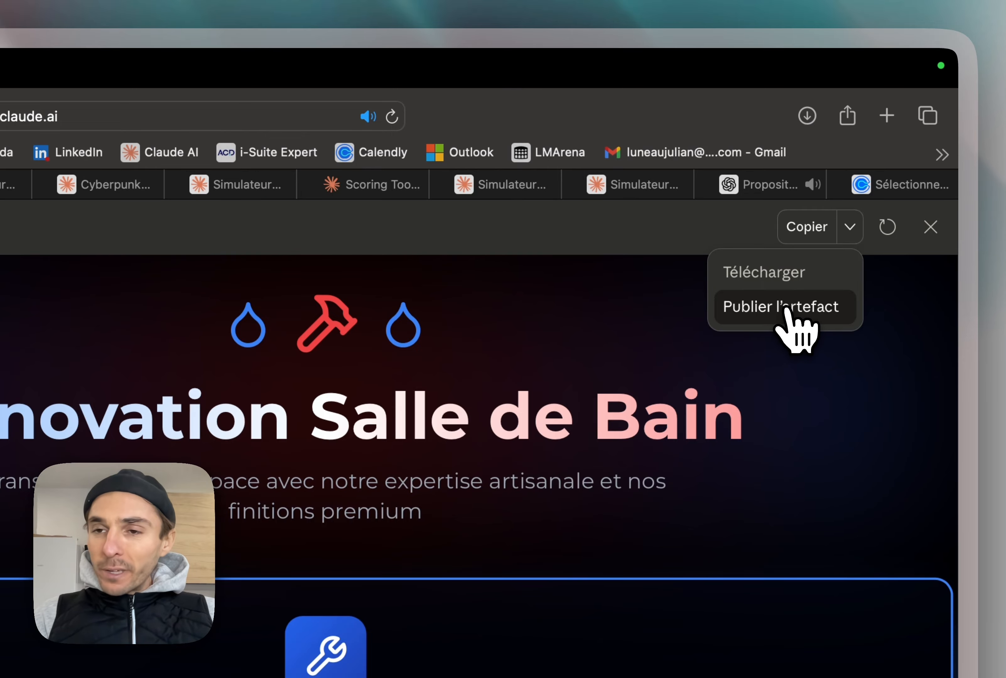
click(785, 309)
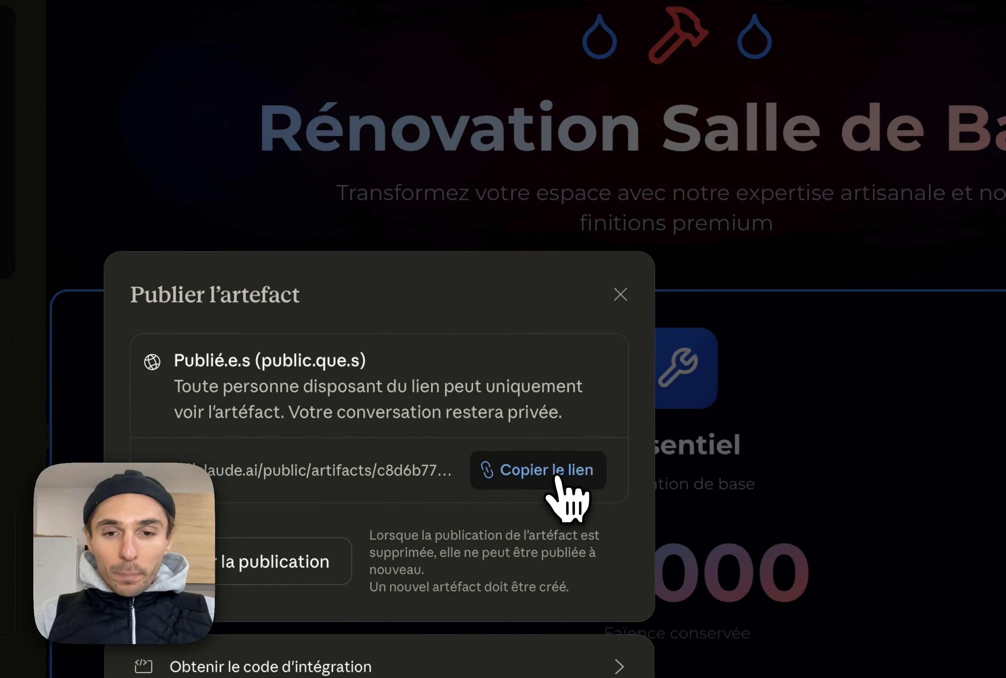
click(556, 476)
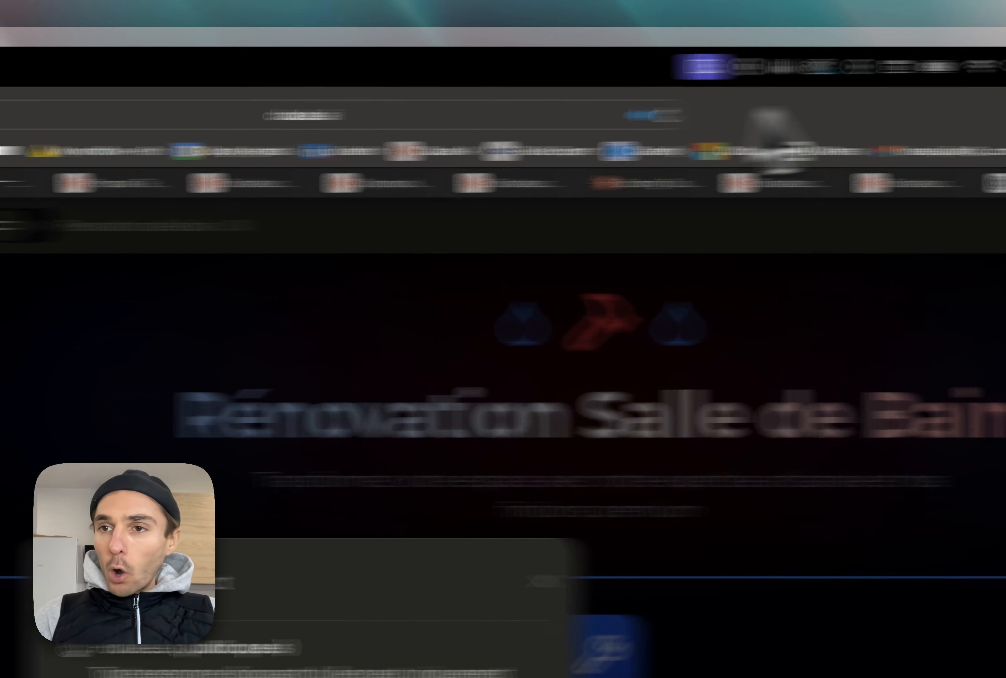
Step: Open the copied public artifact link in a new browser tab
click(894, 125)
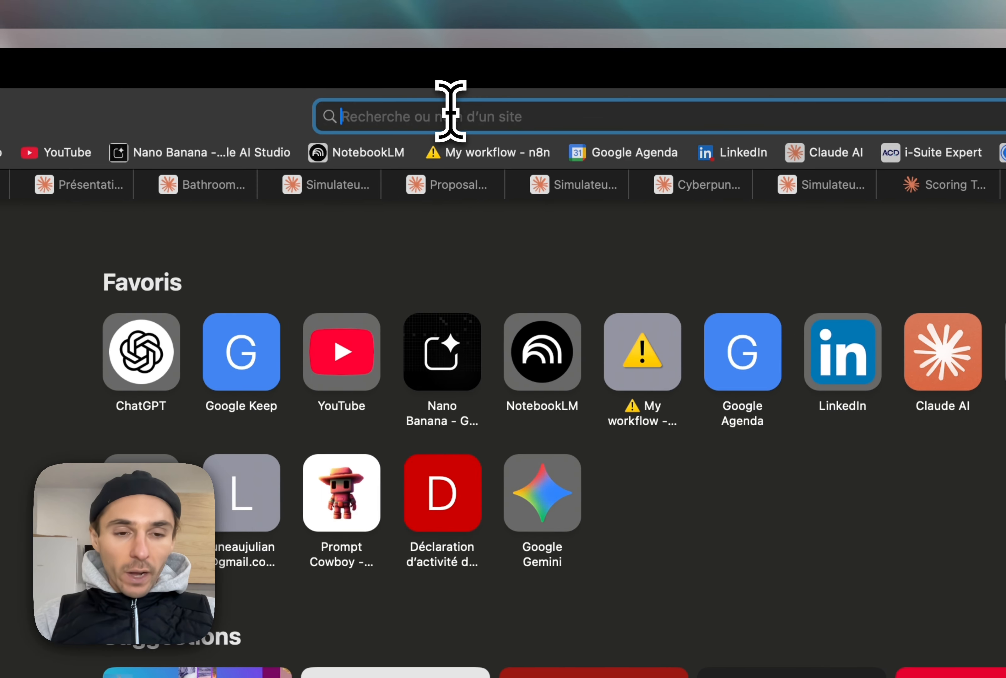
text(https://claude.ai/public/artifacts/c8d6b77b-10cb-4478-b08d-dd39b4842564)
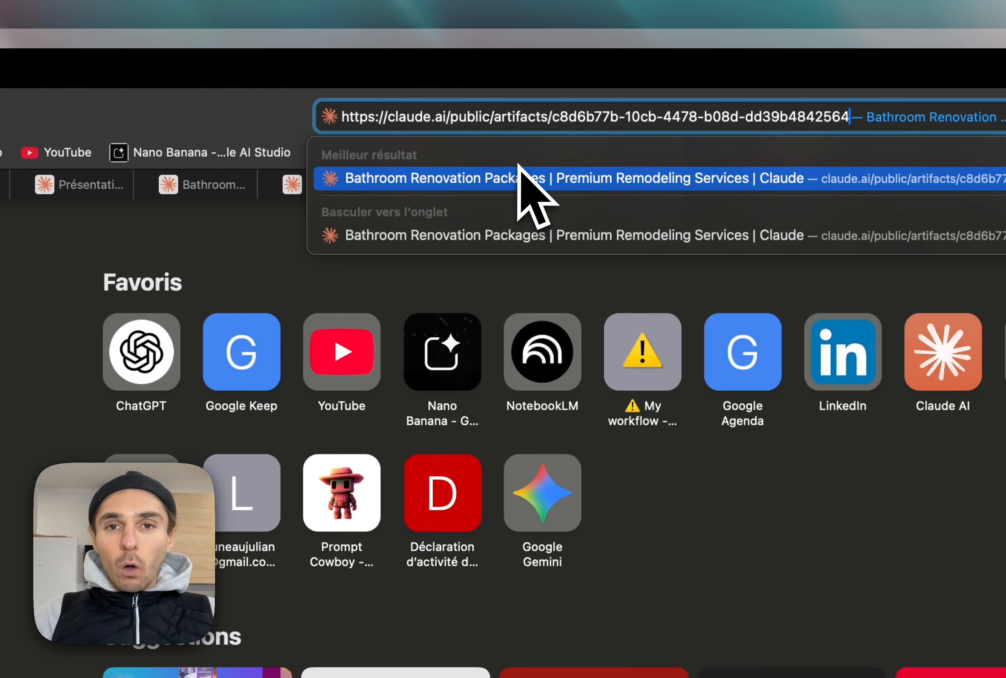
click(519, 170)
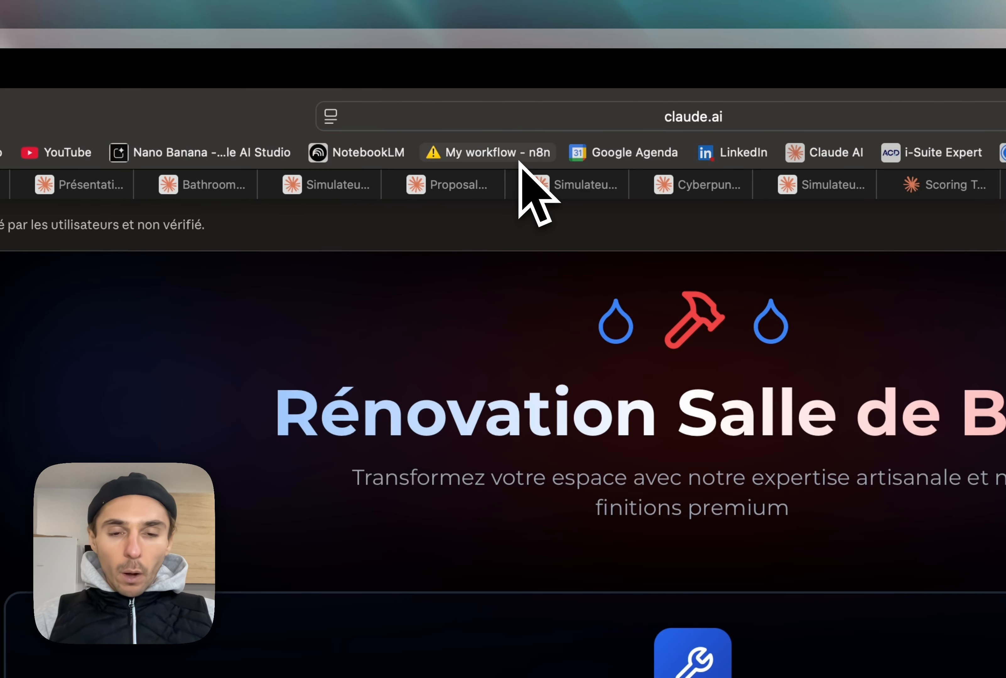
Step: Select the Prestige package on the published bathroom renovation page and look through the sections below it
scroll(524, 329, down, 10)
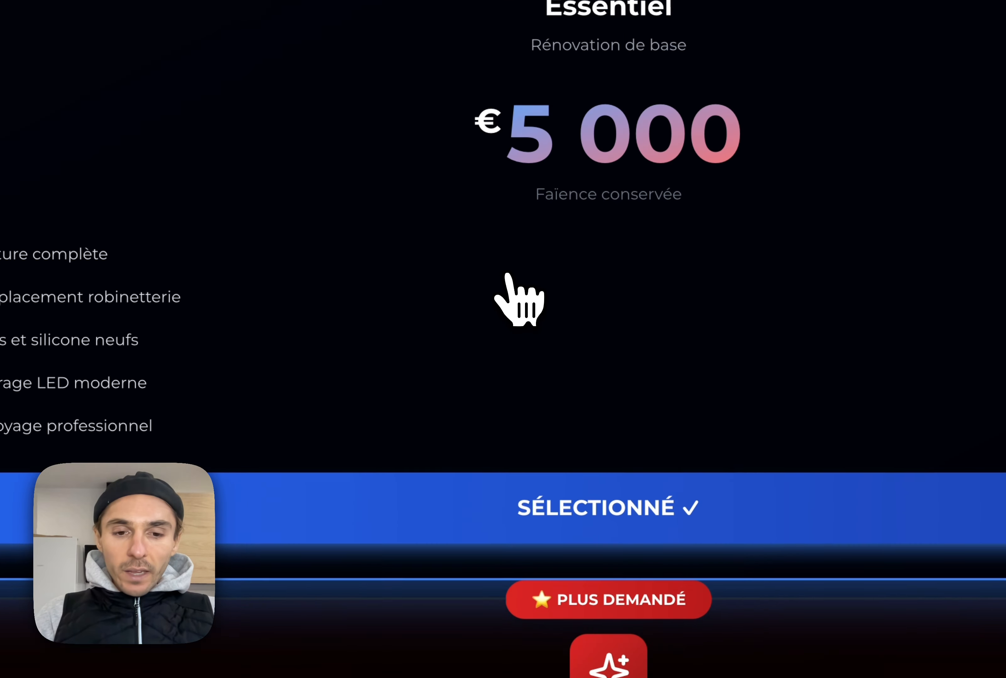
scroll(509, 278, down, 4)
scroll(543, 237, down, 4)
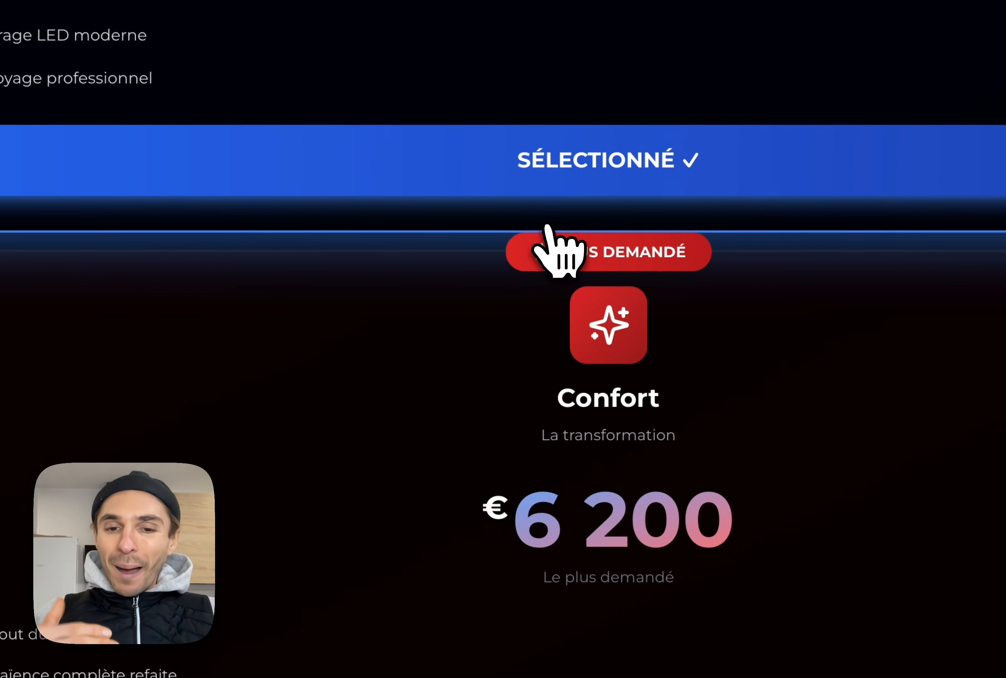
scroll(547, 226, down, 6)
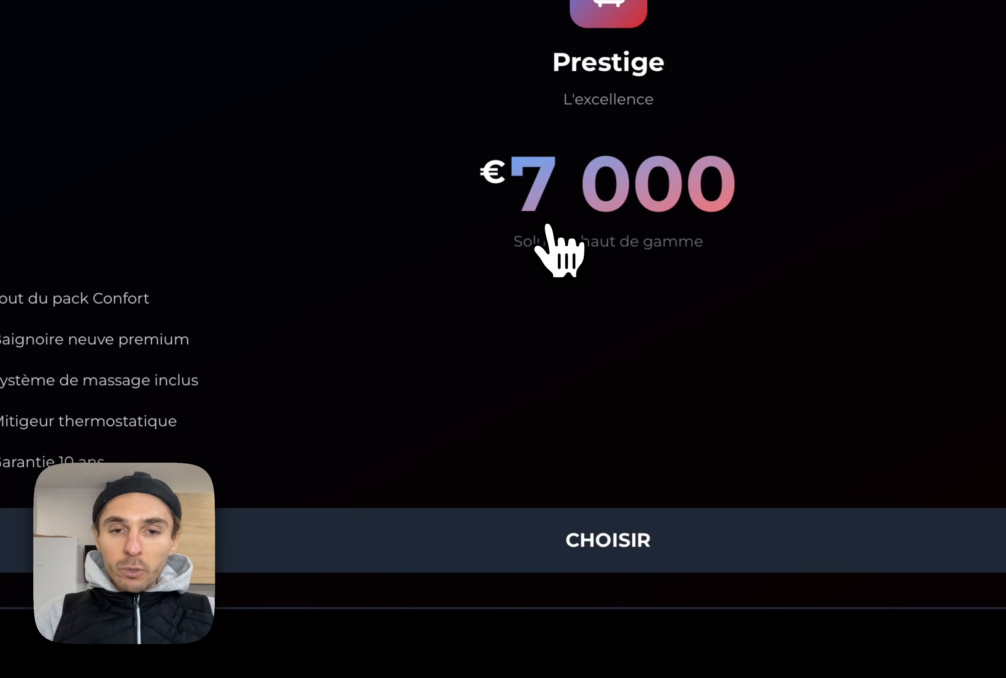
click(547, 226)
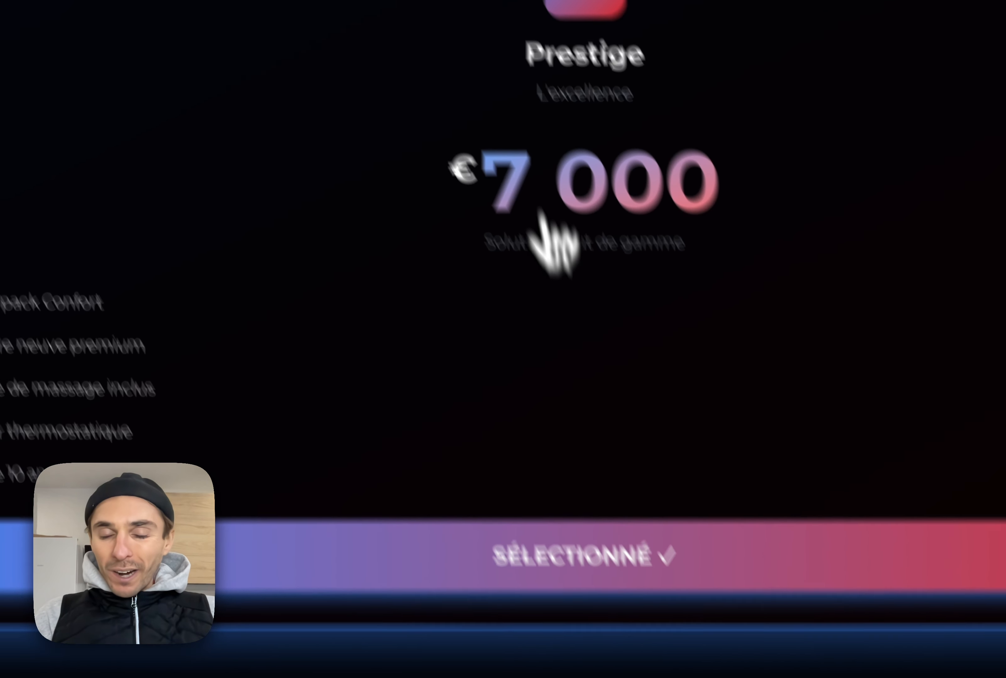
scroll(441, 481, down, 10)
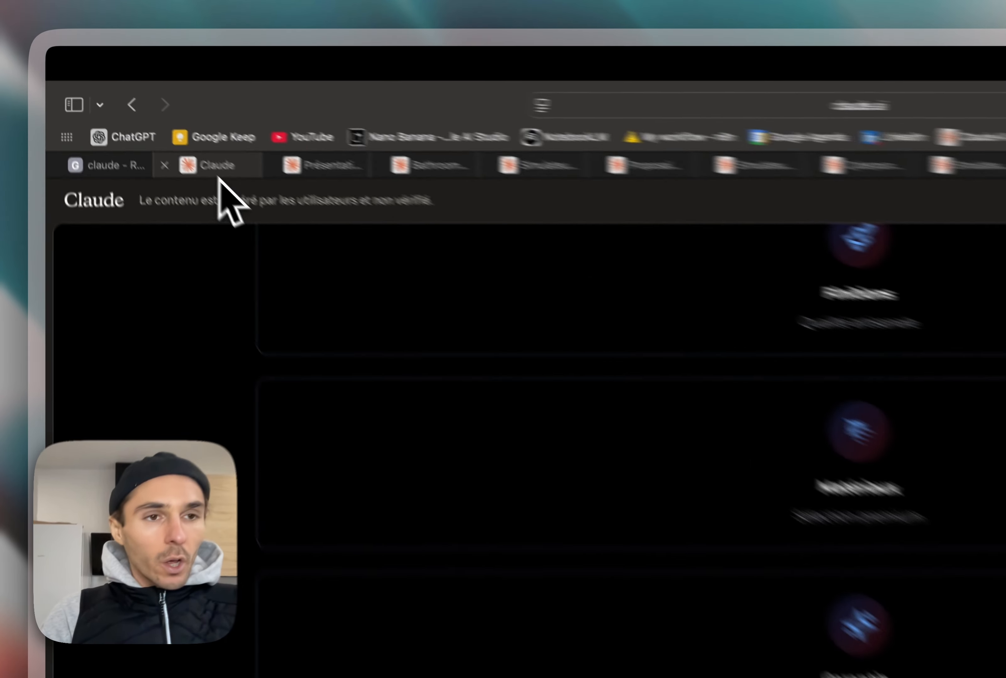
Step: Switch to the Proposition courtage artifact and review its project summary, required documents and financing options
click(132, 106)
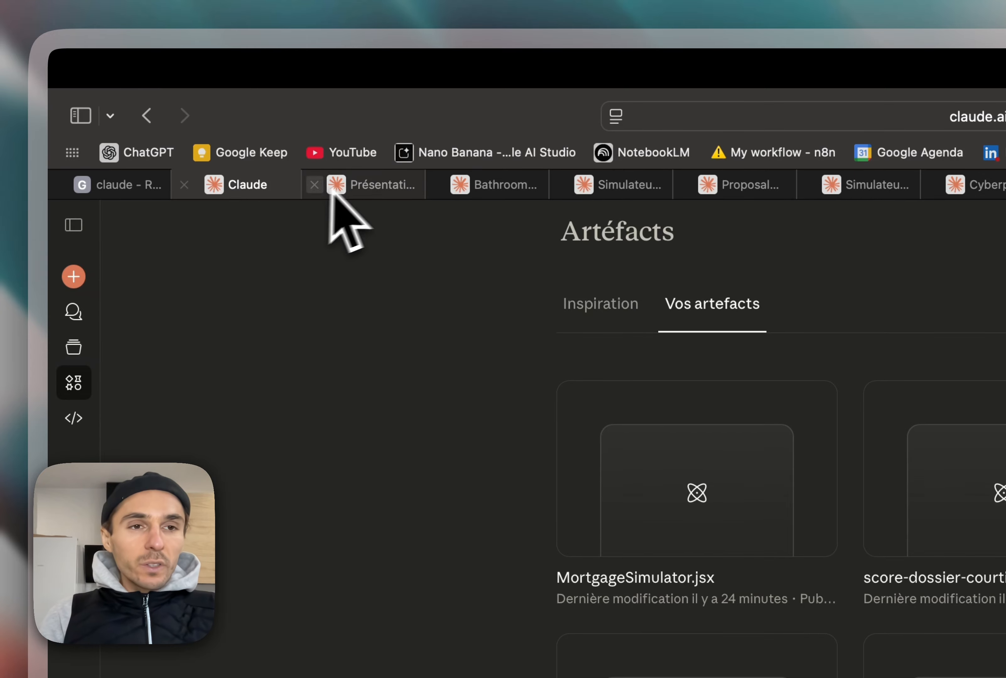
click(186, 106)
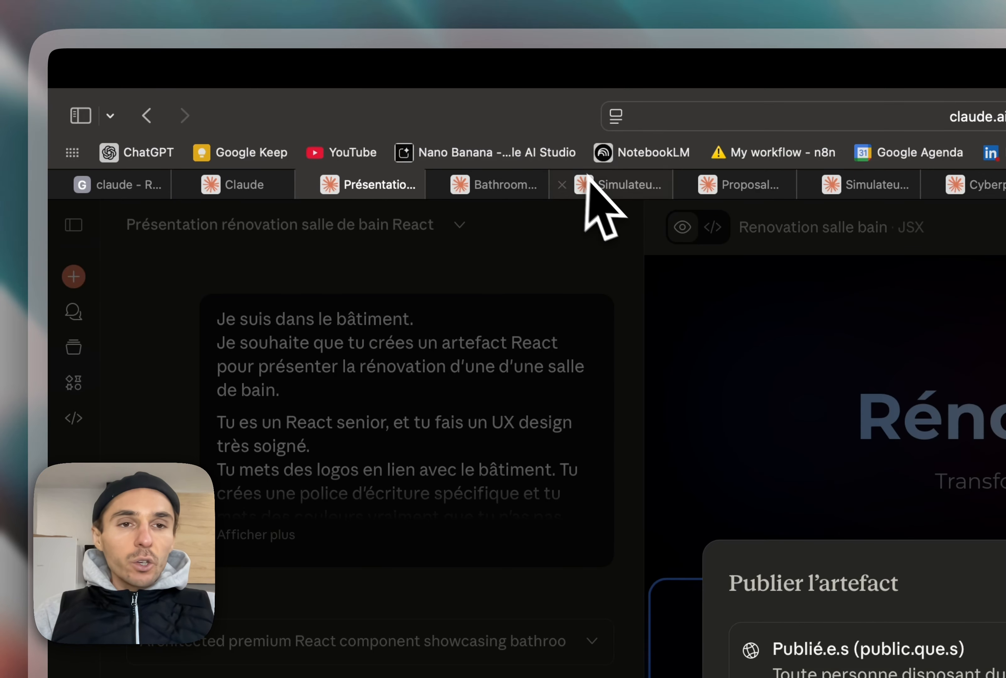
click(595, 185)
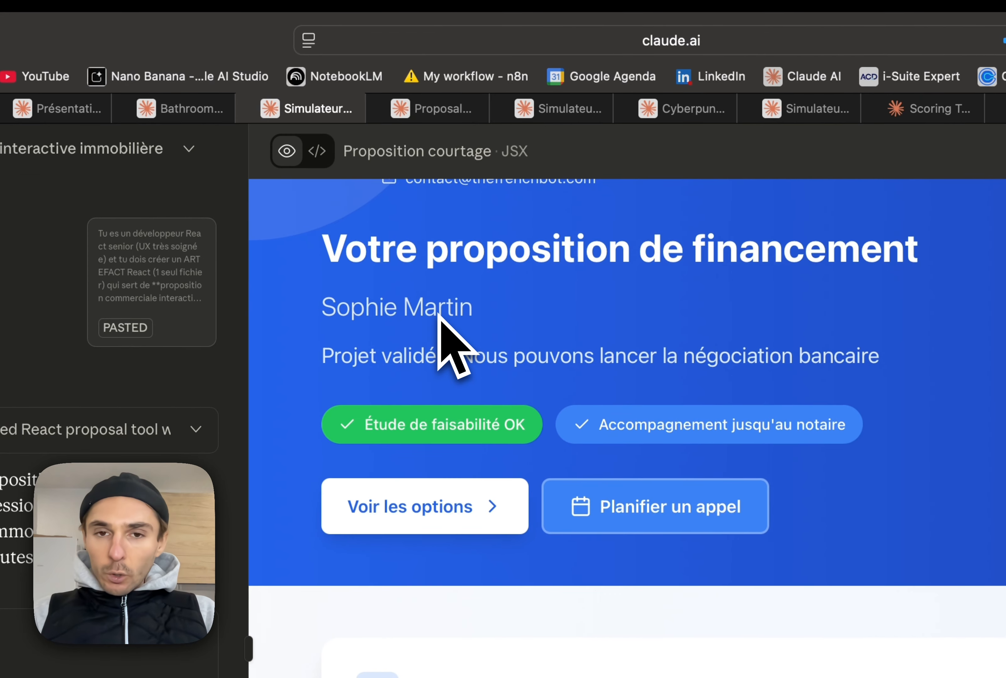
scroll(909, 513, up, 3)
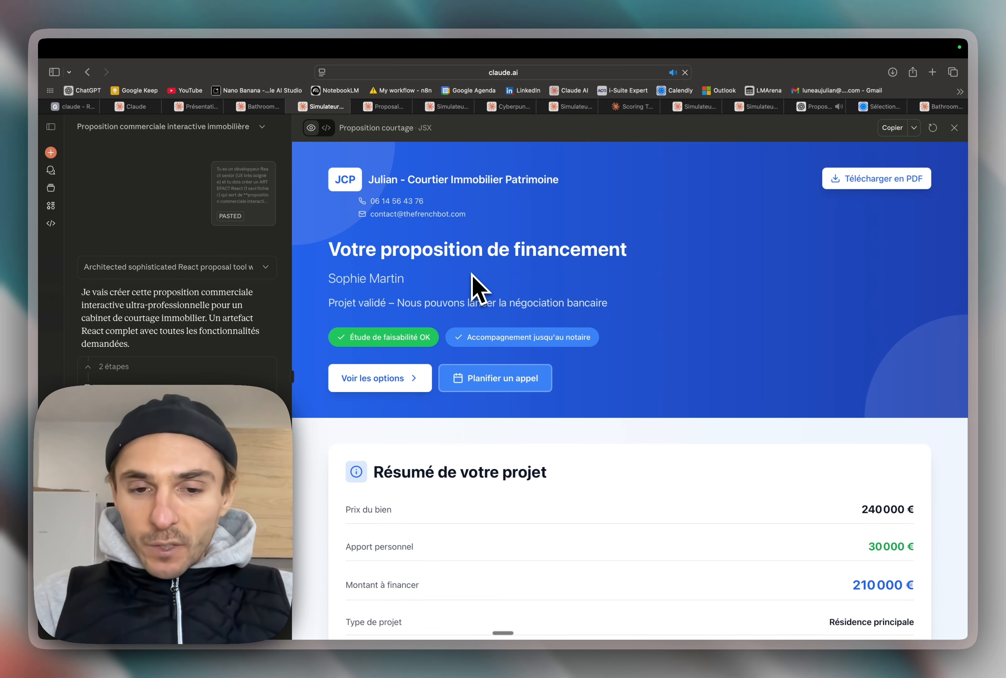
scroll(570, 436, down, 2)
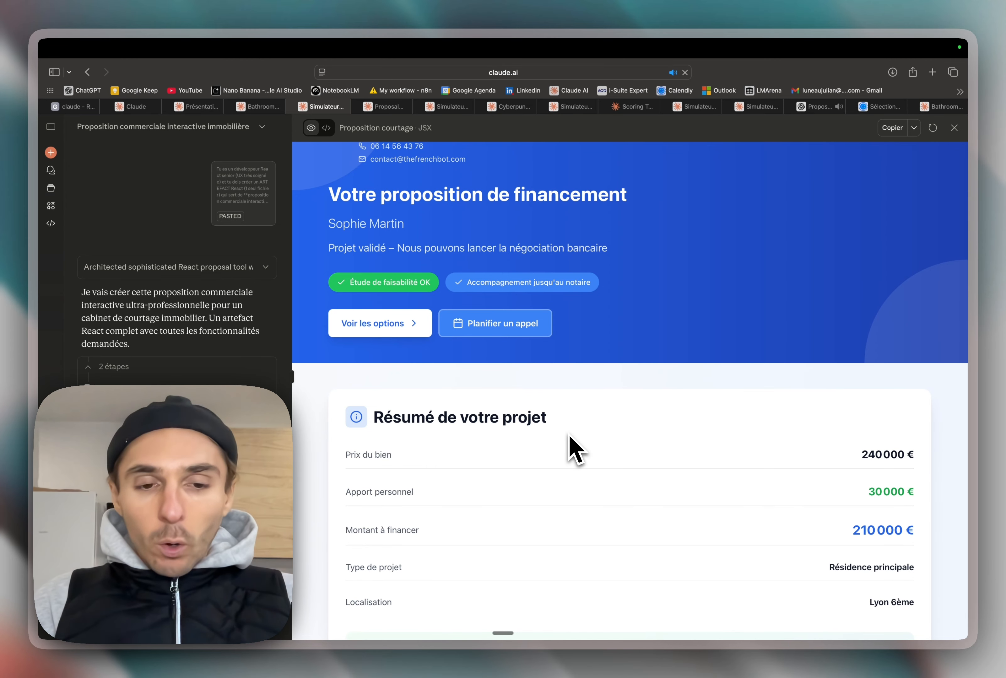
scroll(569, 436, down, 18)
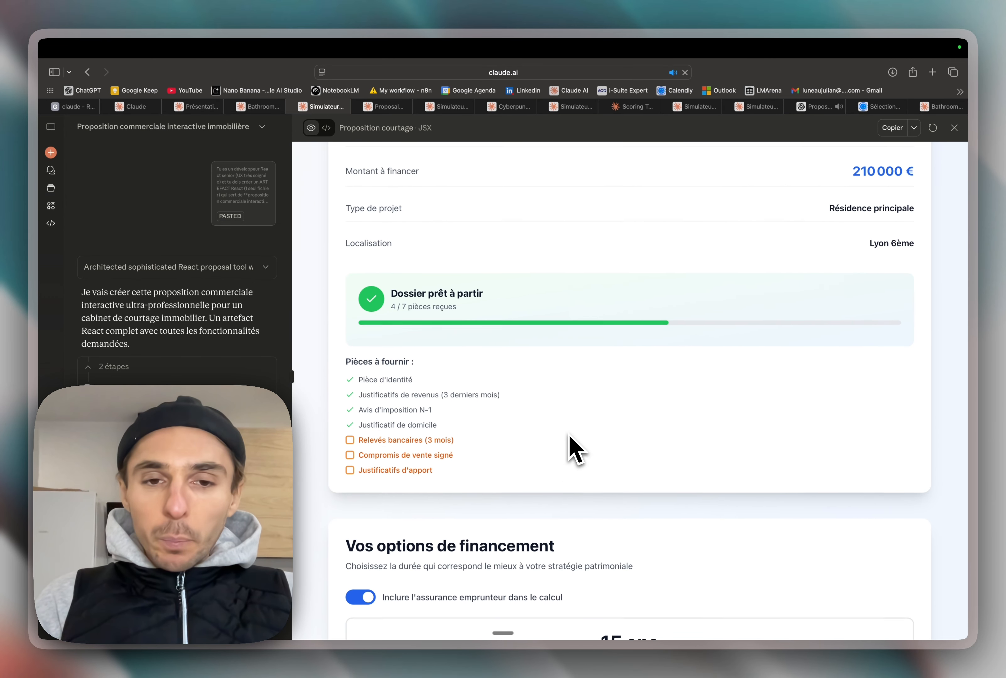
scroll(571, 442, down, 10)
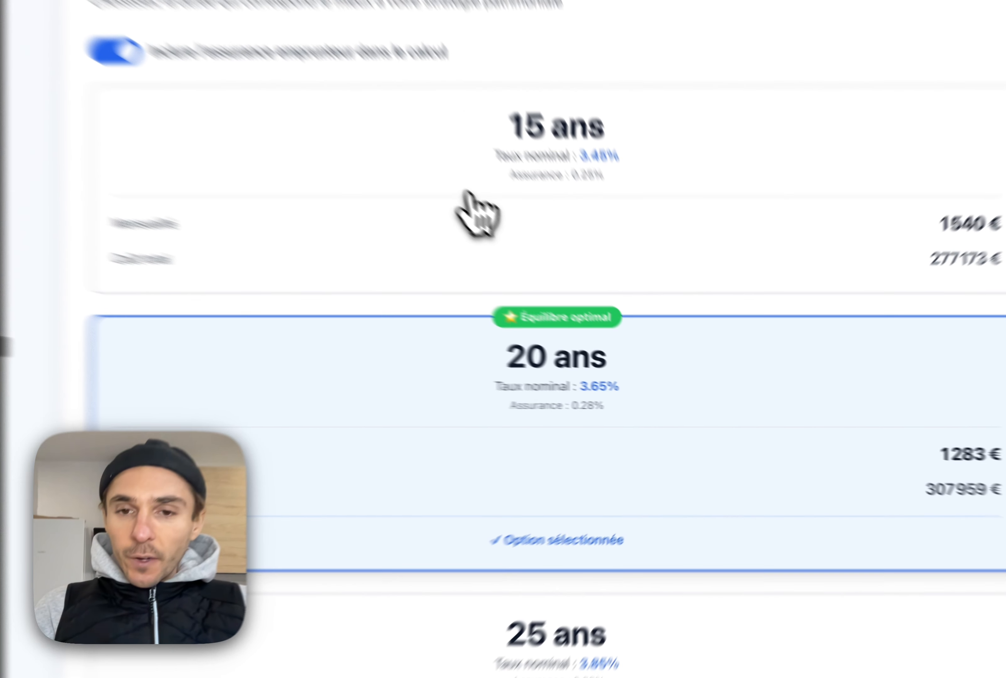
Step: Select the 15 ans financing option, switch the choice to 25 ans and review that option's financial details
click(576, 277)
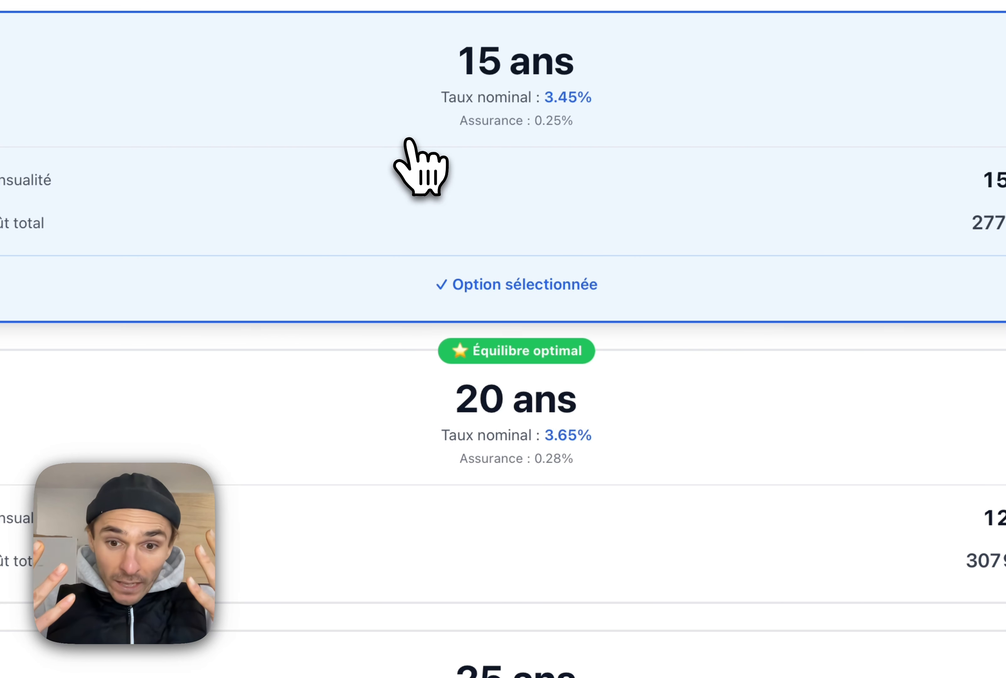
scroll(439, 485, down, 5)
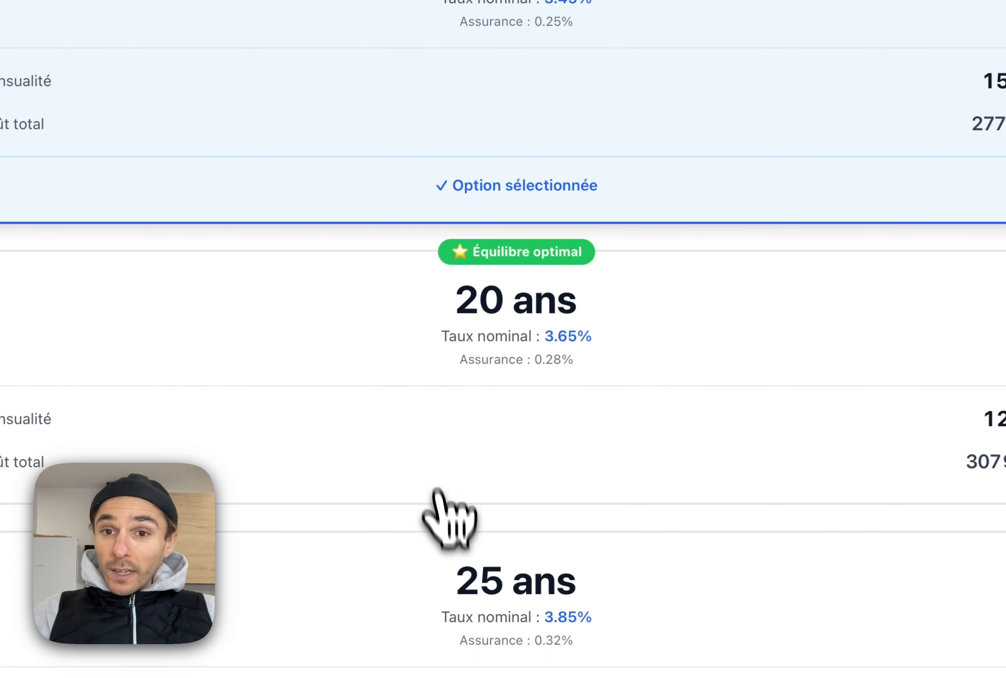
scroll(424, 455, down, 2)
click(413, 476)
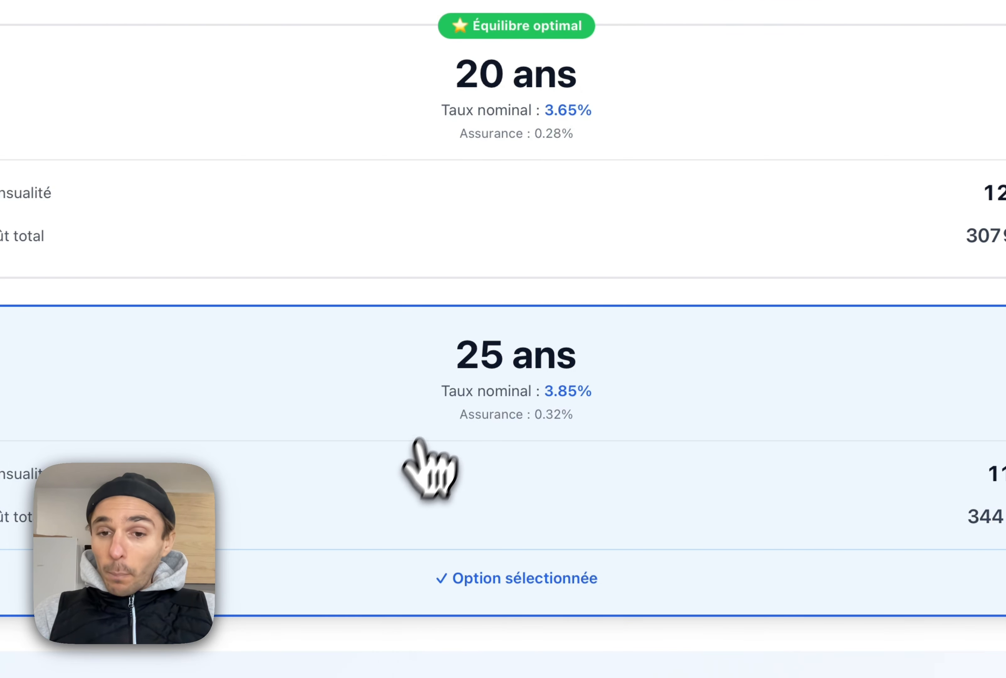
scroll(459, 446, down, 7)
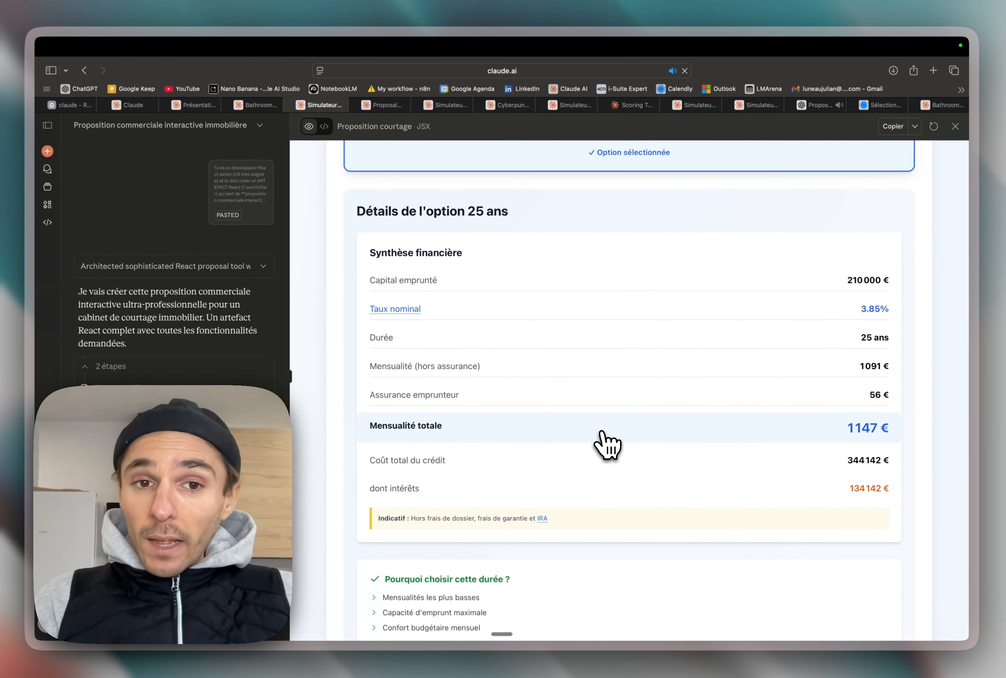
scroll(608, 447, up, 2)
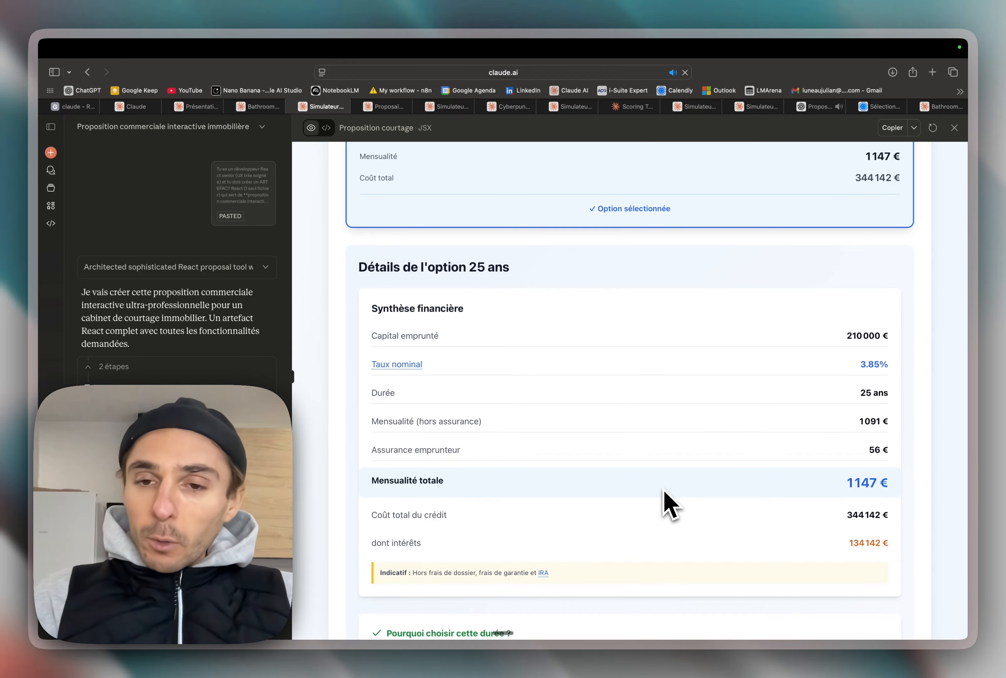
Step: Choose the Essentiel pack at 2 500 € in the fees and support section and review what it includes
scroll(663, 490, down, 15)
scroll(663, 490, down, 3)
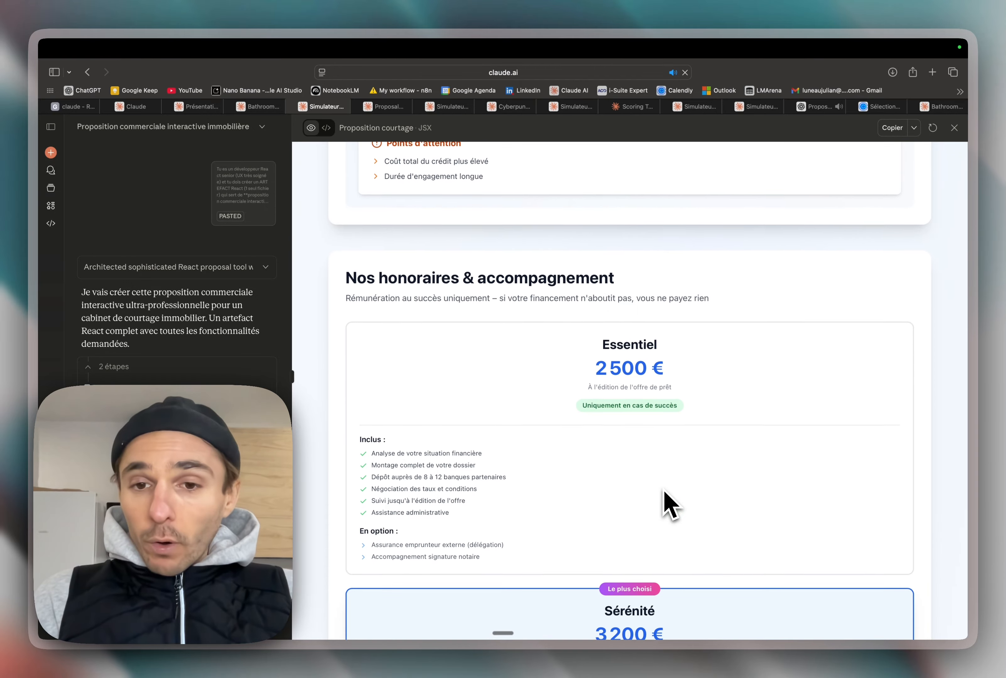
click(627, 360)
scroll(627, 355, down, 2)
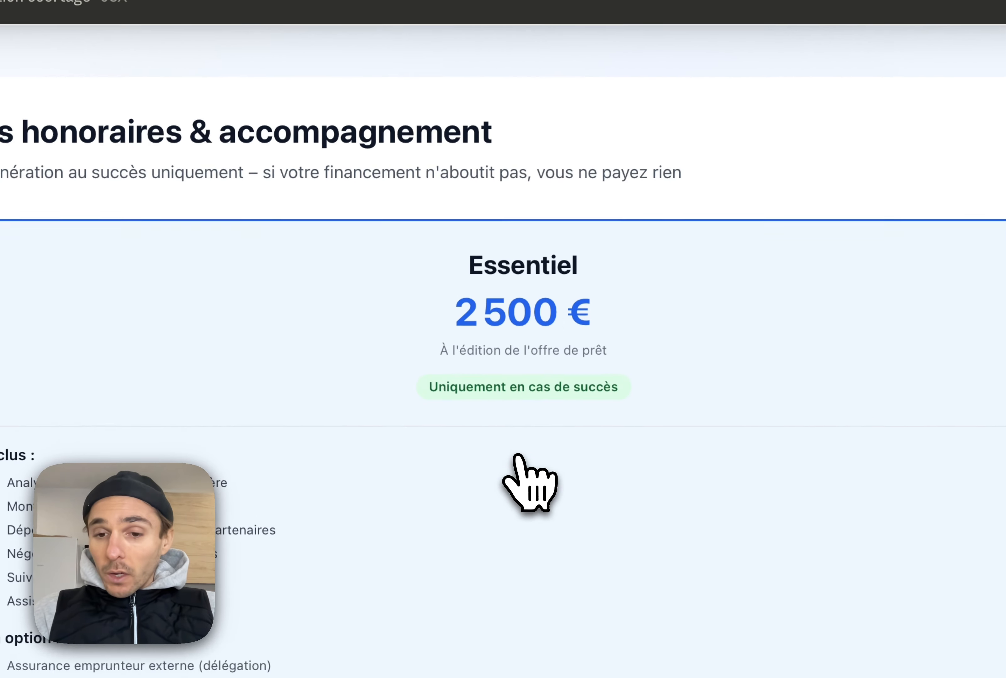
scroll(519, 458, down, 10)
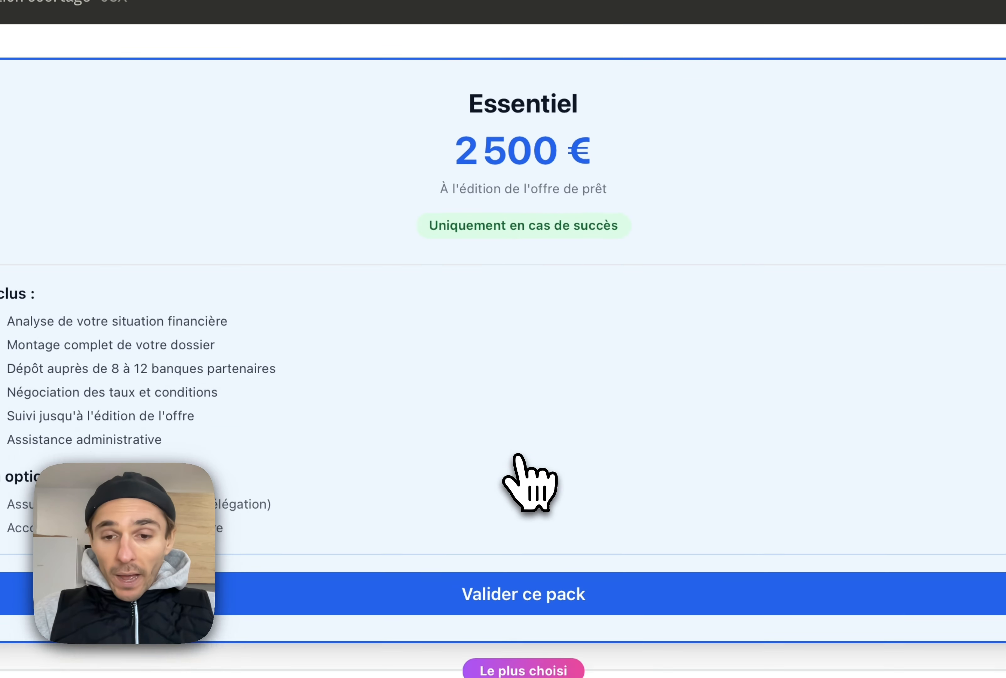
Step: Select the Premium pack at 3 900 € in the brokerage proposal and look over its contents
scroll(519, 459, down, 20)
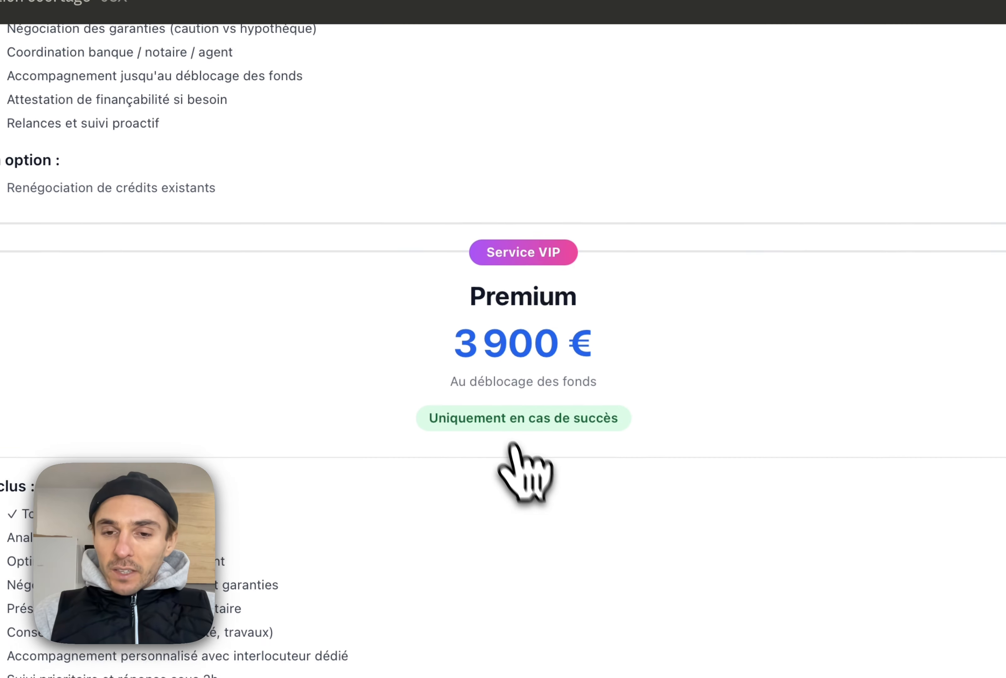
click(491, 397)
scroll(489, 396, up, 3)
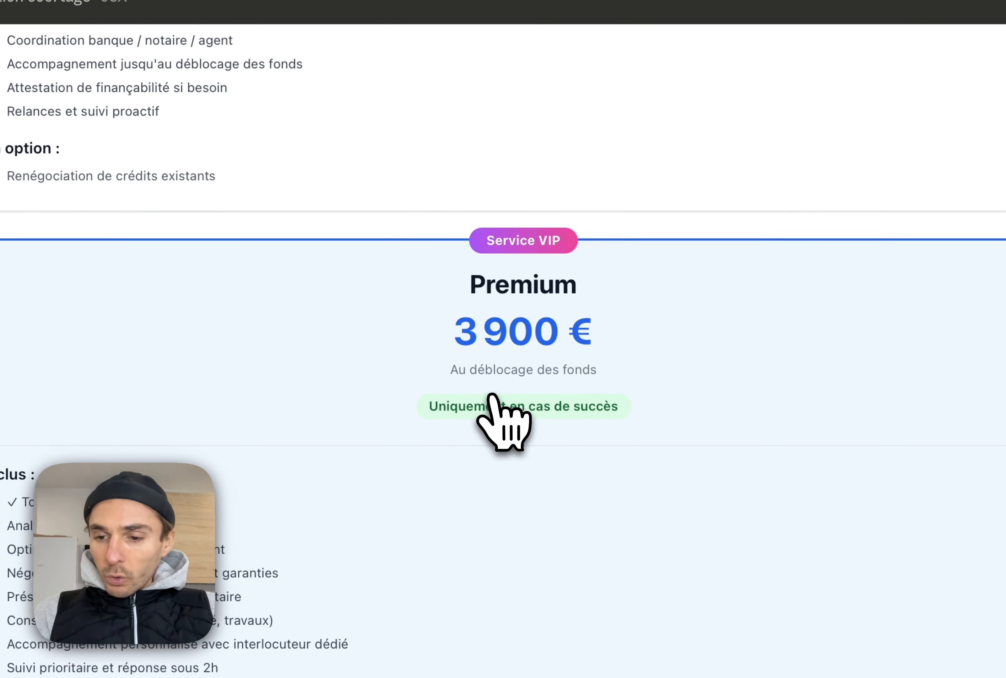
scroll(488, 397, down, 3)
scroll(487, 390, up, 8)
Step: Switch the choice to the Sérénité pack and review its inclusions and the offer summary
click(484, 240)
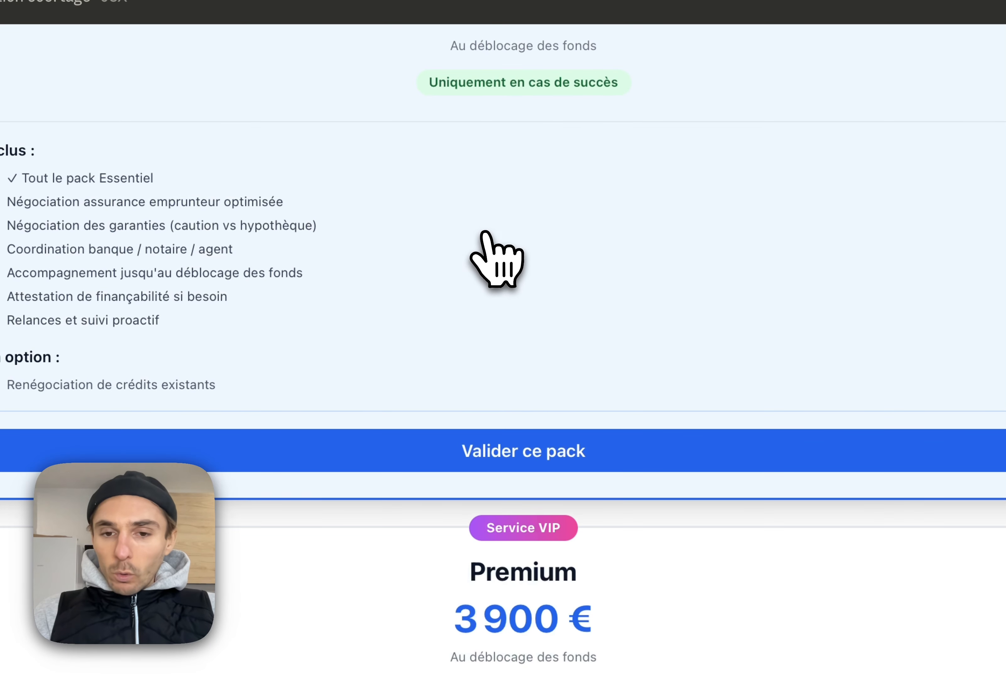
scroll(485, 237, down, 4)
scroll(485, 237, up, 10)
scroll(484, 234, down, 15)
scroll(483, 240, down, 5)
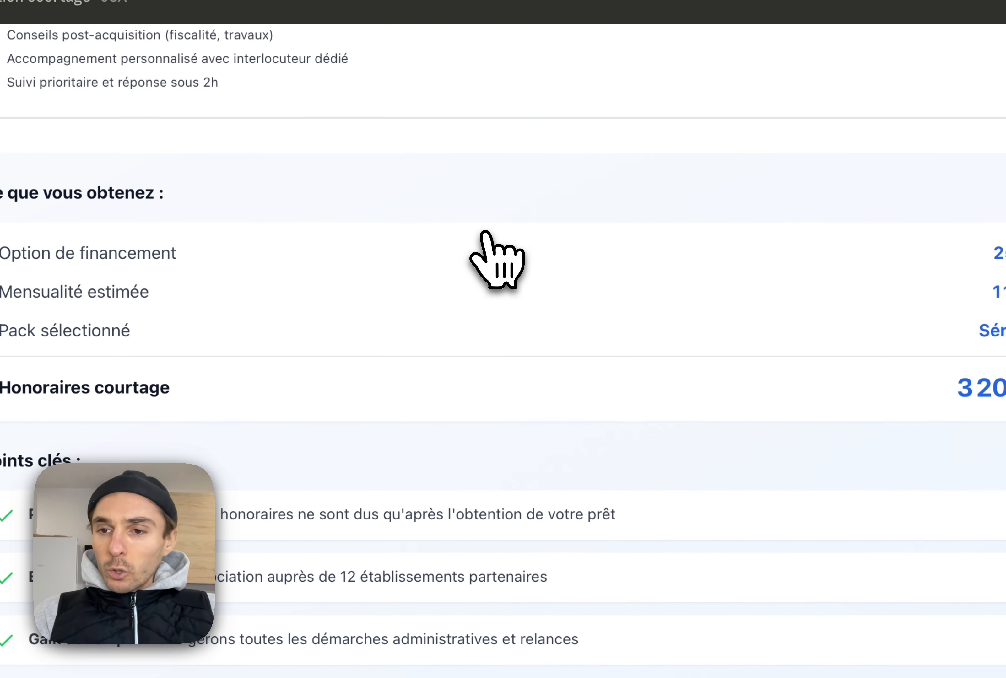
scroll(483, 241, up, 4)
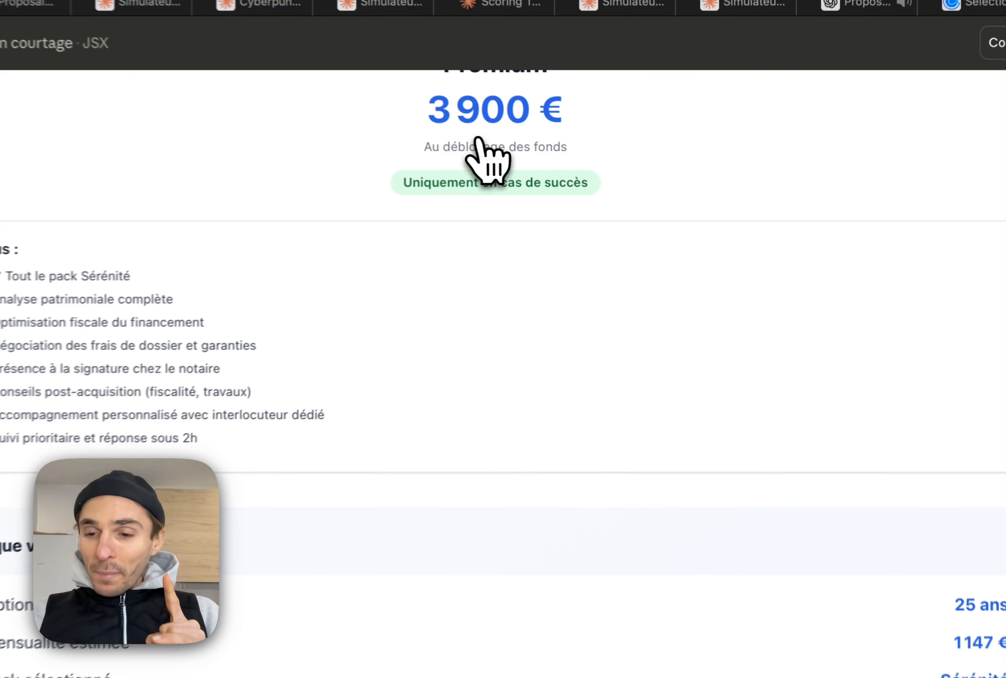
Step: Choose the Premium pack again and review the "Ce que vous obtenez" summary and the key points
click(627, 188)
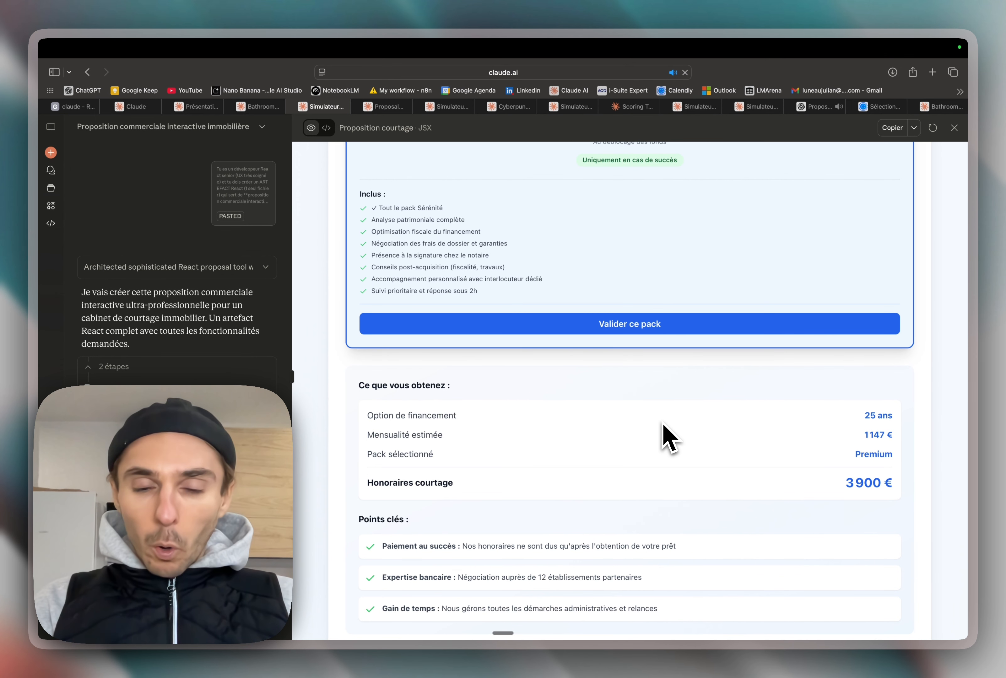
scroll(509, 368, down, 2)
scroll(668, 438, down, 1)
scroll(669, 437, down, 10)
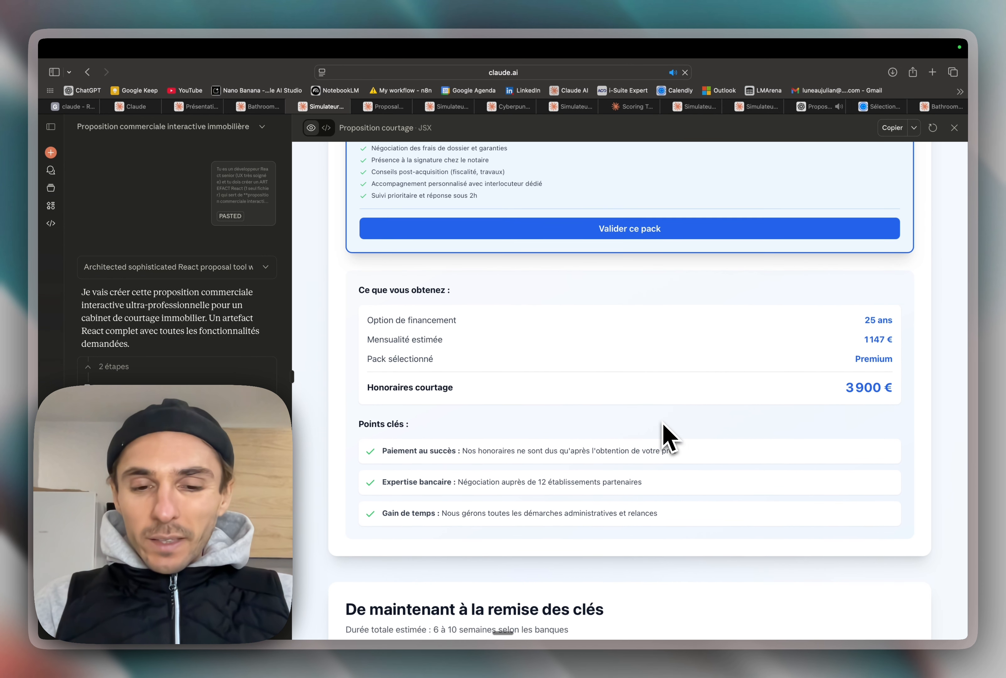
Step: Review the steps of the "De maintenant à la remise des clés" timeline
scroll(669, 437, down, 8)
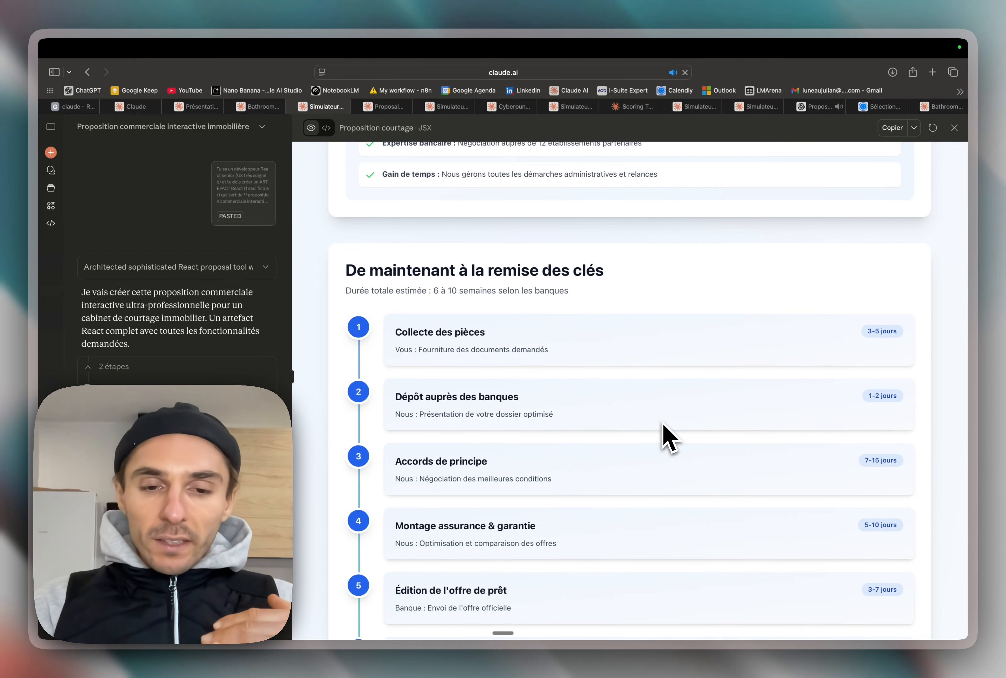
scroll(669, 438, down, 3)
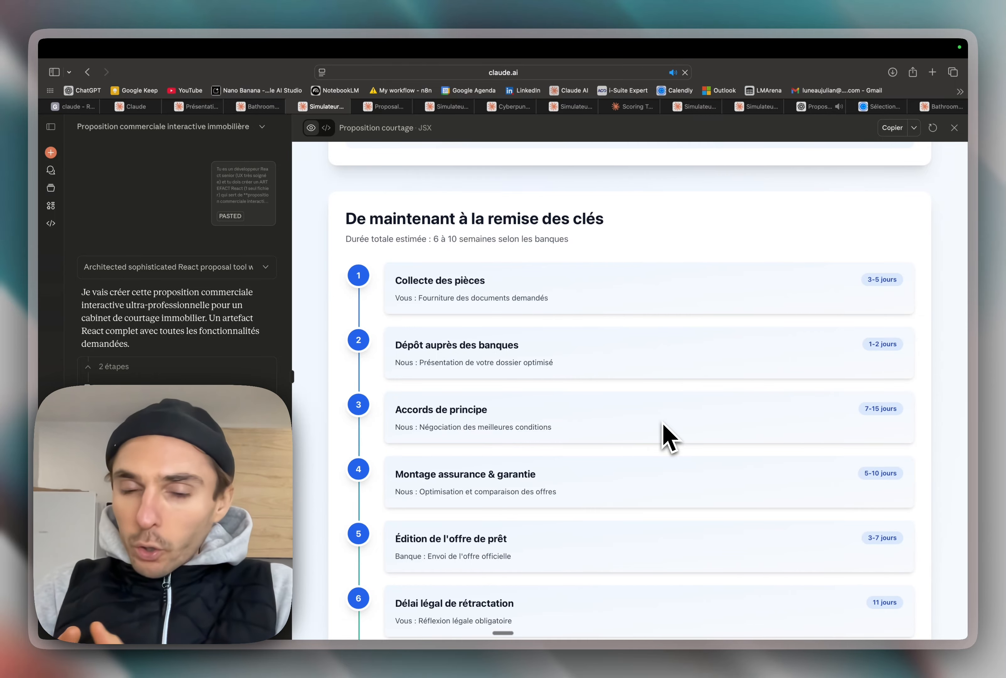
scroll(669, 437, down, 1)
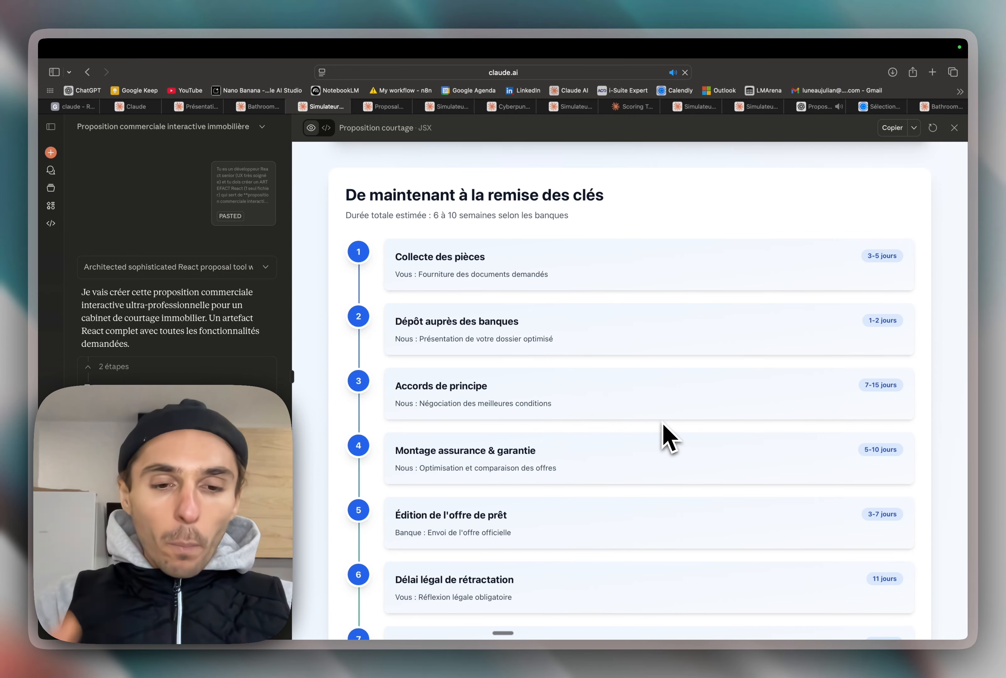
scroll(669, 437, down, 5)
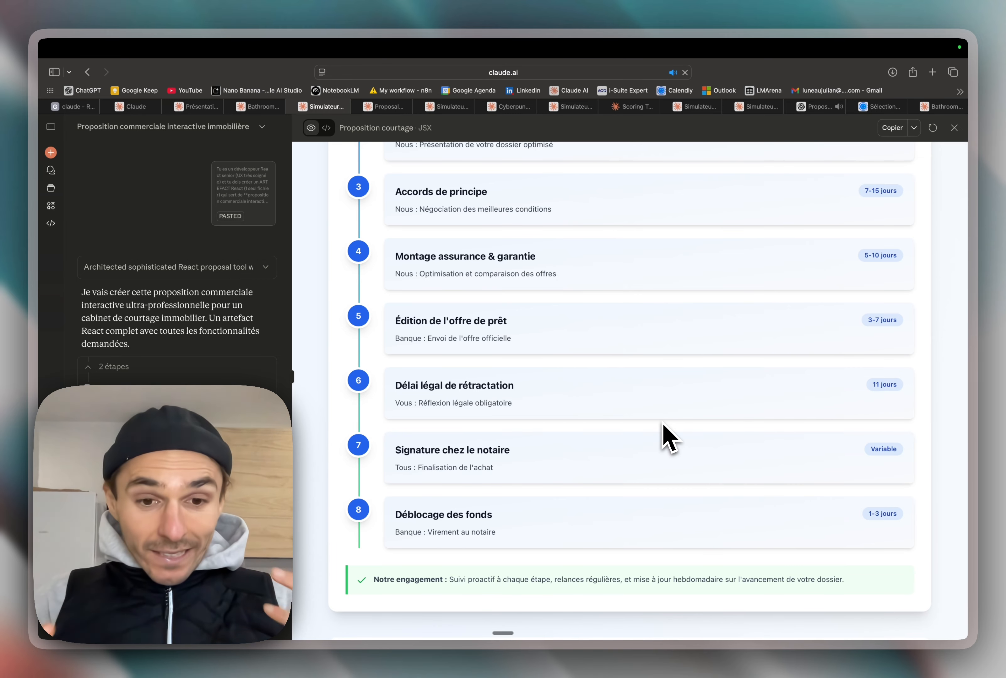
Step: Review the "Transparence & cadre légal" section and expand the FAQ answer to "Quand paye-t-on le courtier ?"
scroll(668, 437, down, 10)
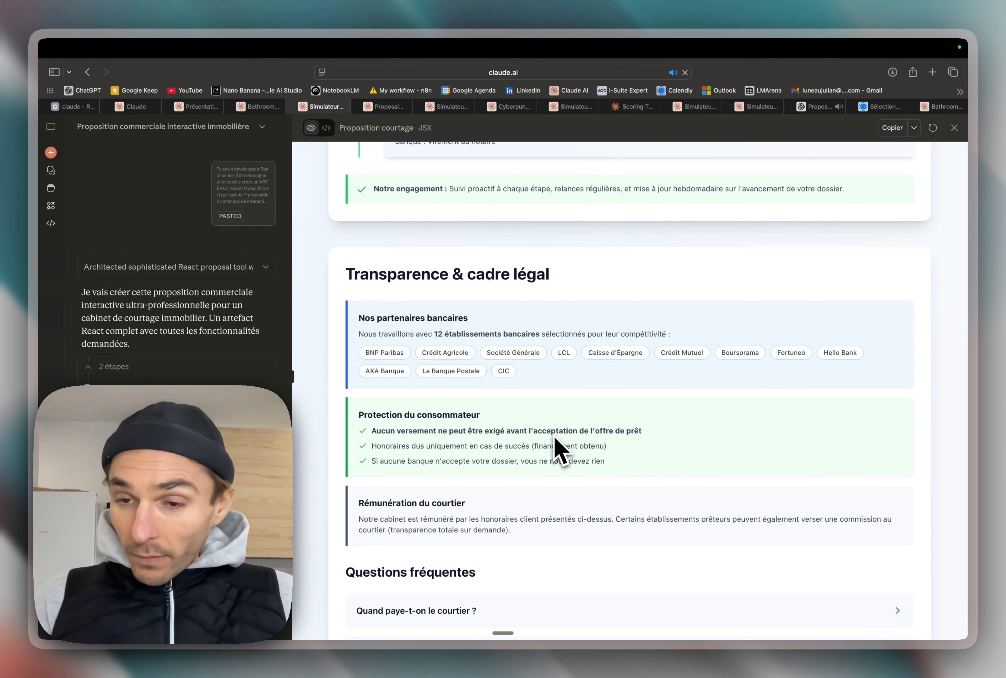
scroll(560, 450, down, 7)
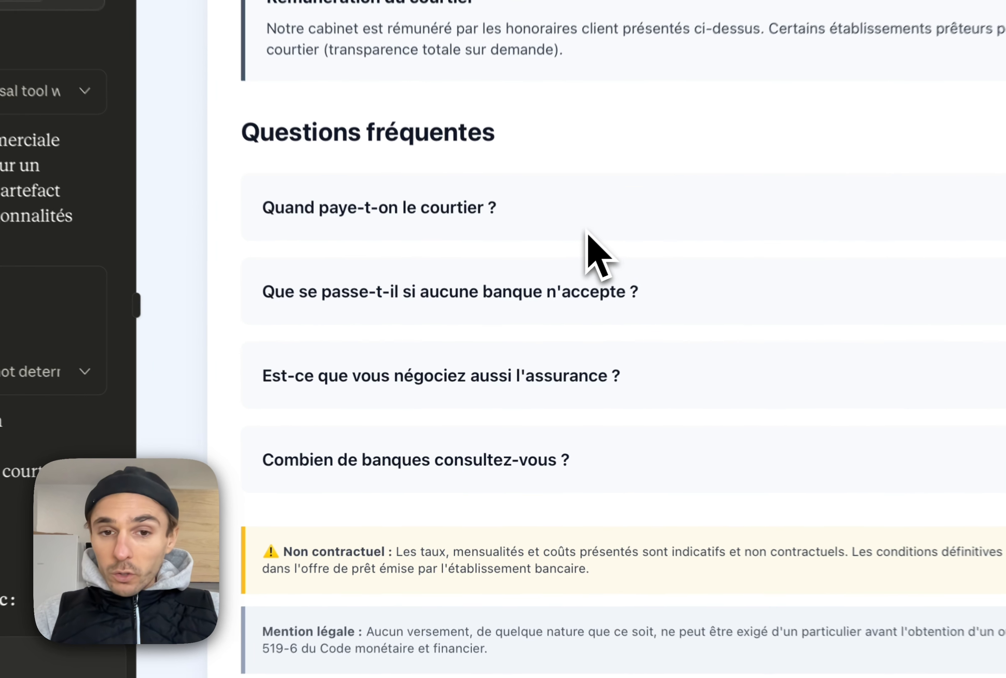
click(611, 208)
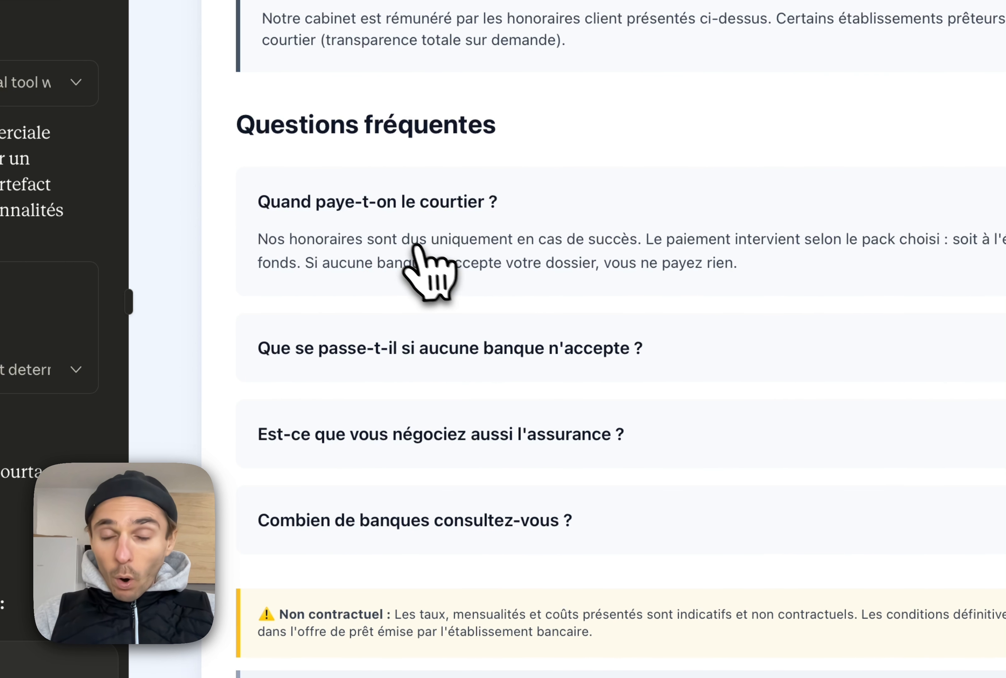
scroll(606, 483, down, 4)
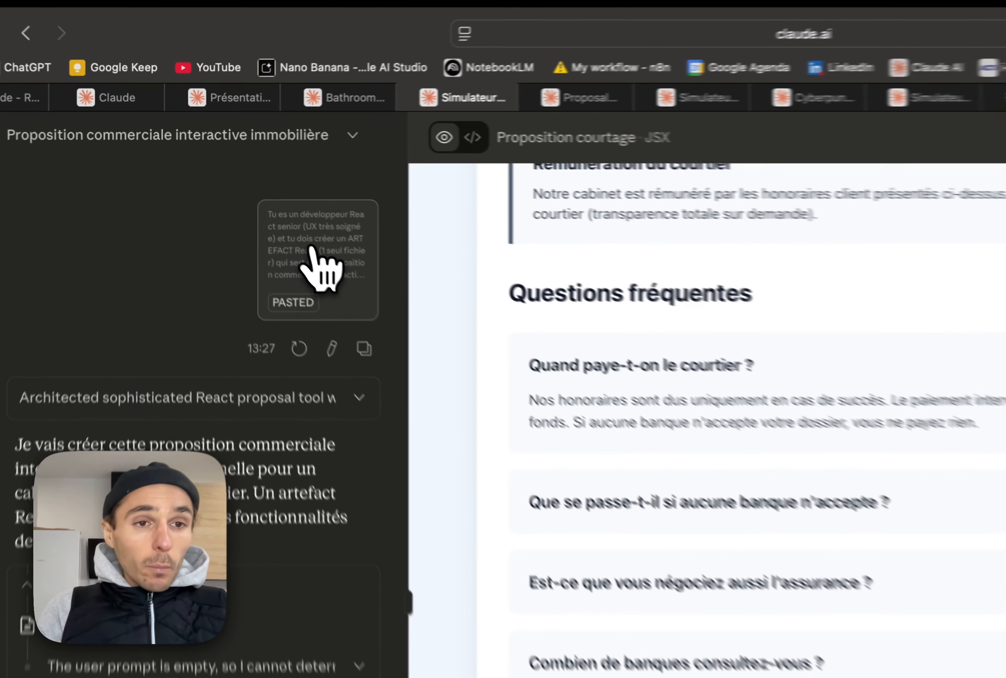
Step: Open the pasted prompt that generated the brokerage proposal and look through its instructions
click(240, 187)
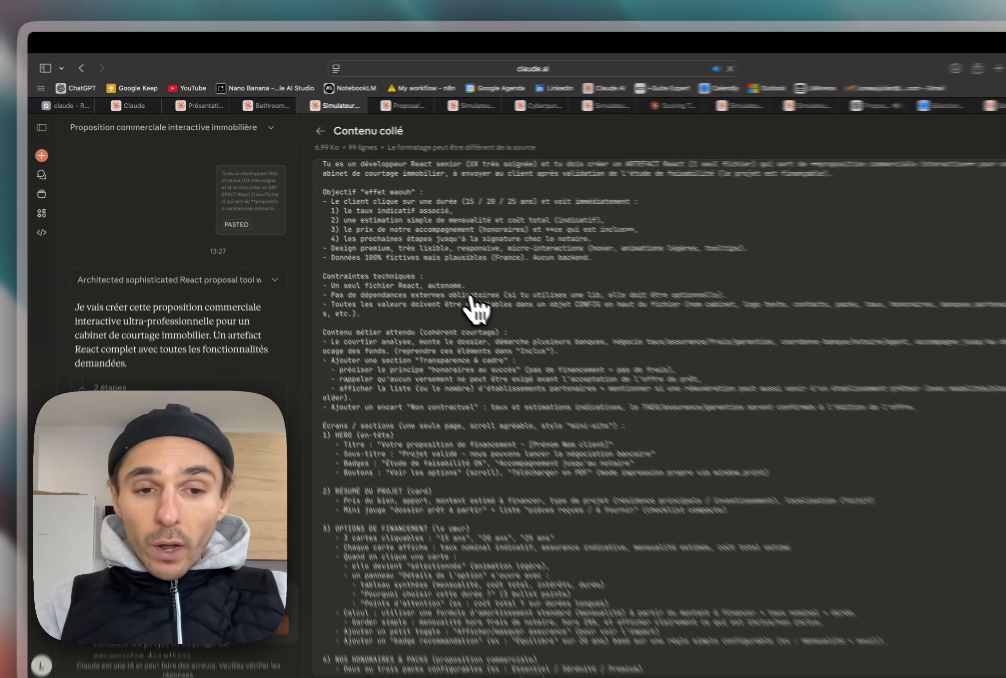
scroll(736, 468, down, 2)
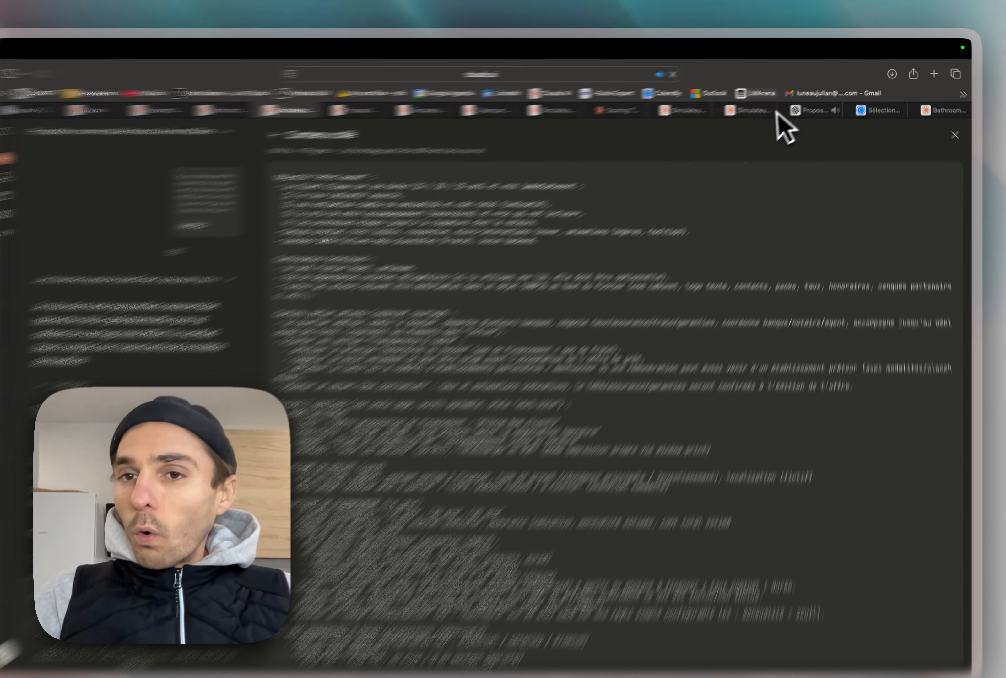
Step: Switch to The French Bot's Proposition commerciale artifact and select Courtier en immobilier, followed by Conseiller en gestion de patrimoine, as the activity
click(757, 106)
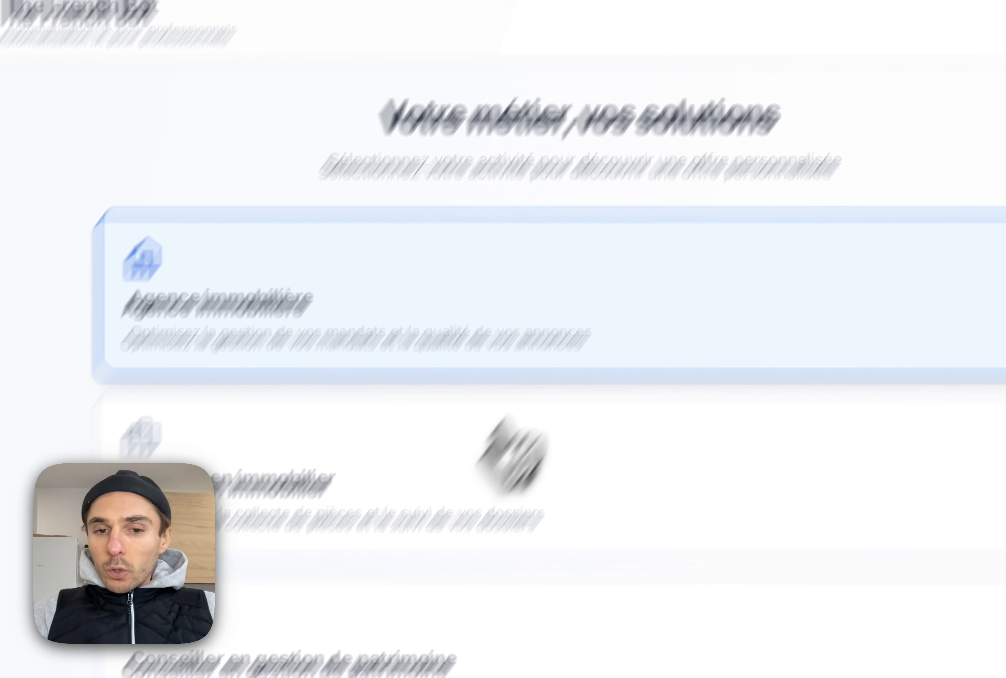
click(512, 452)
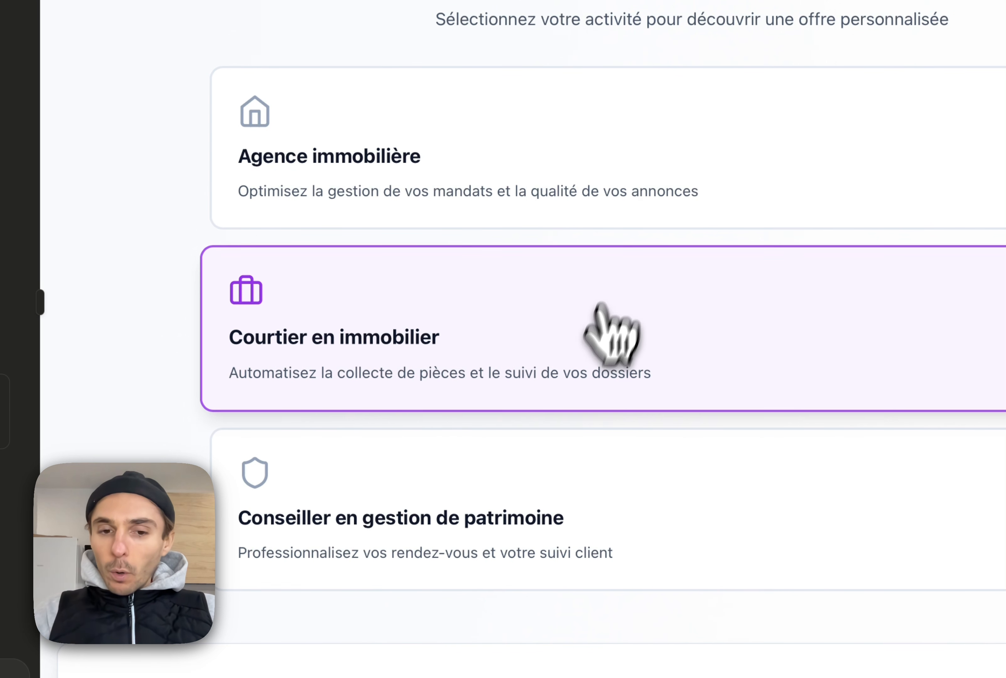
click(537, 486)
Step: Review the "Votre situation" settings and the offers for the wealth management adviser, returning to the activity choices
scroll(537, 486, down, 5)
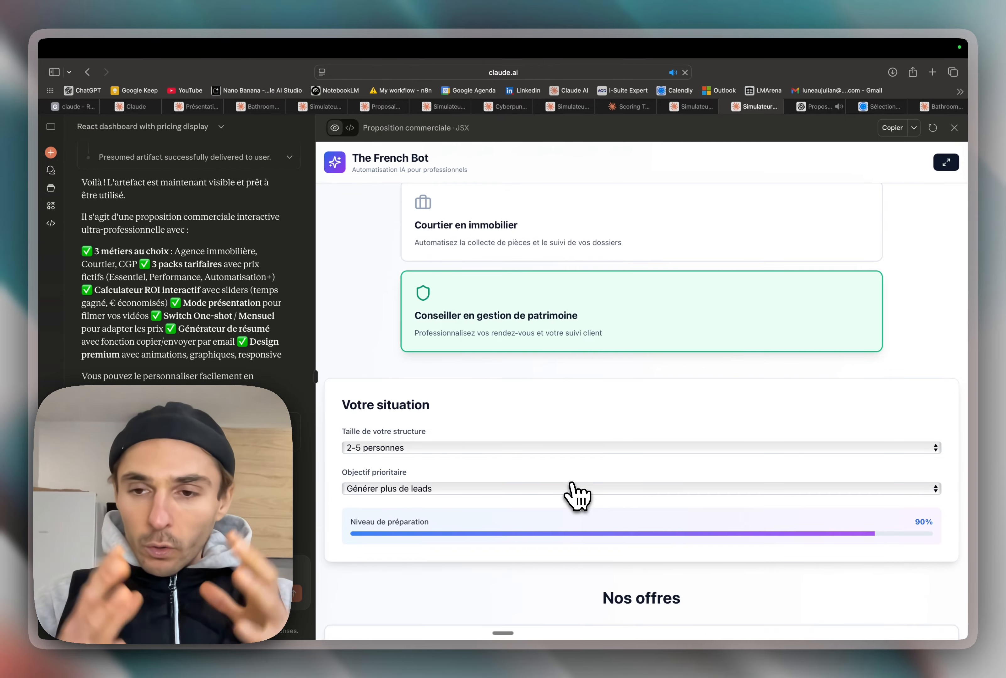
scroll(577, 495, down, 6)
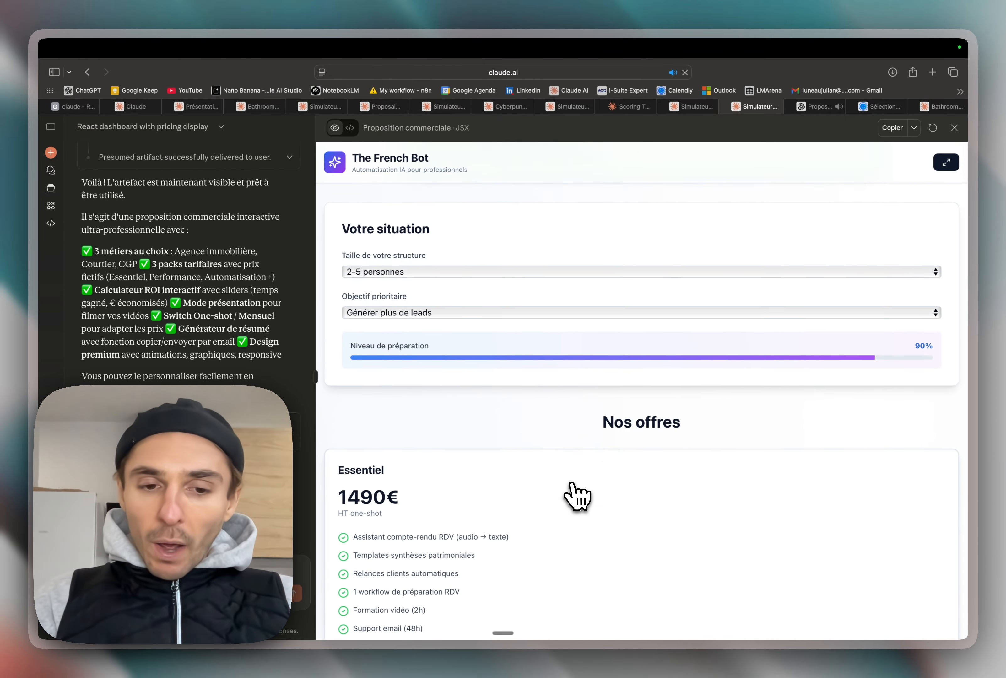
scroll(525, 465, down, 4)
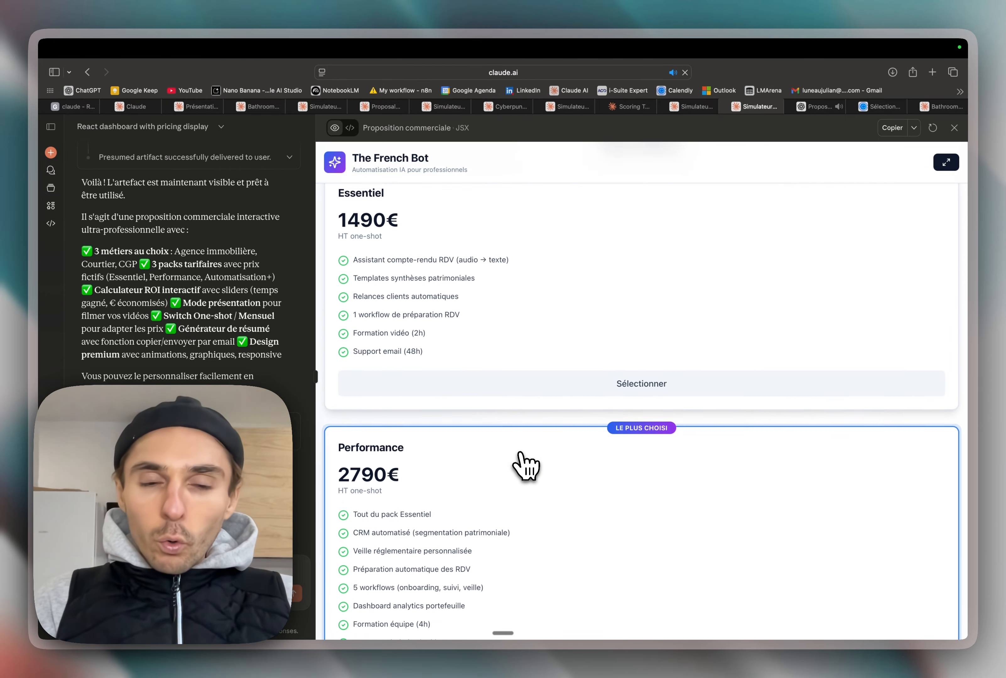
scroll(525, 465, up, 12)
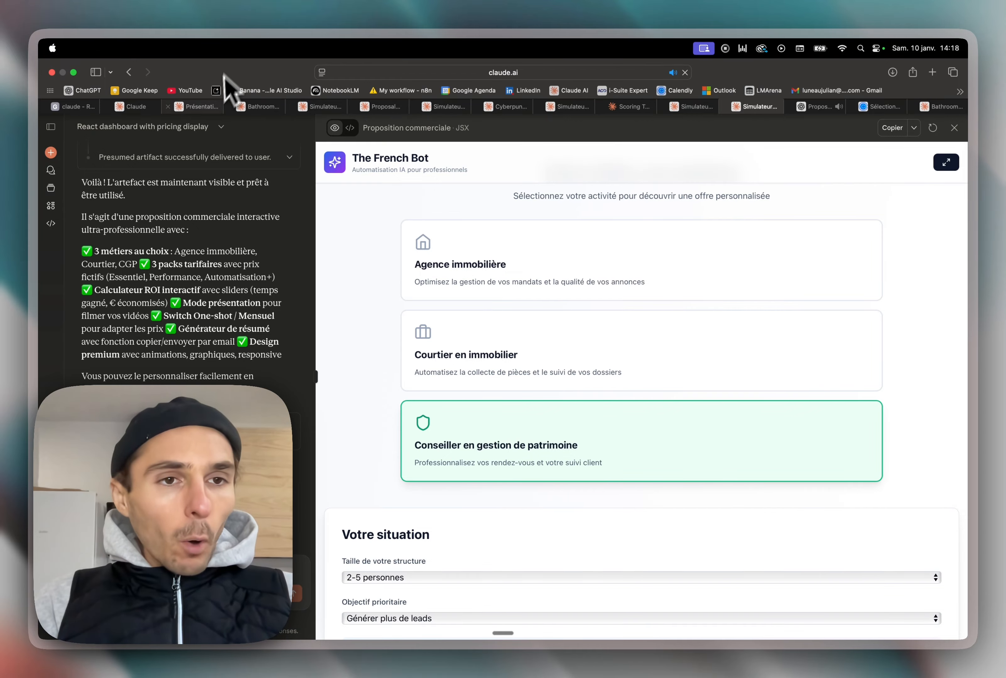
Step: Go through the open proposal pages and switch to the cyberpunk-style mortgage simulator
click(246, 107)
click(572, 189)
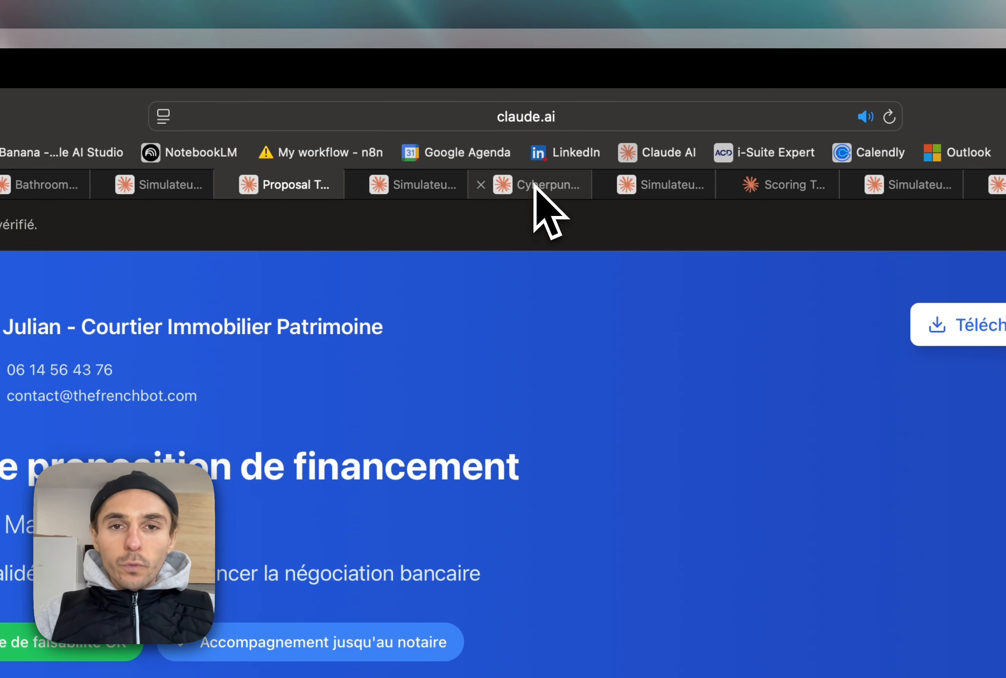
click(809, 188)
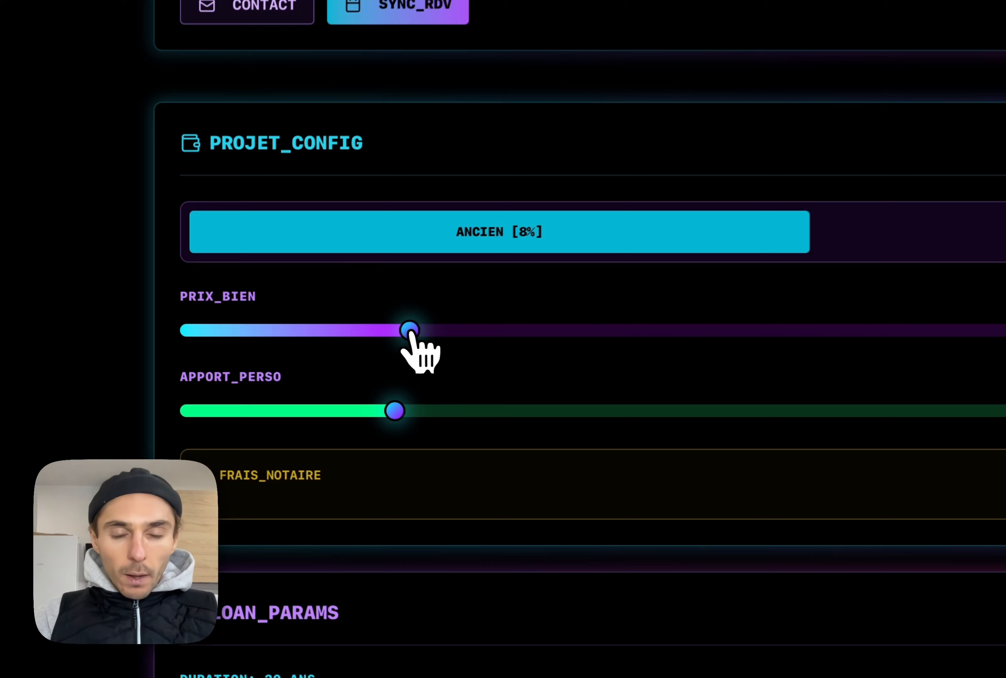
Step: Set the property price to about 615 000 € and toggle the property type between Neuf [2.5%] and Ancien [8%], ending on Ancien
drag(296, 385, 433, 397)
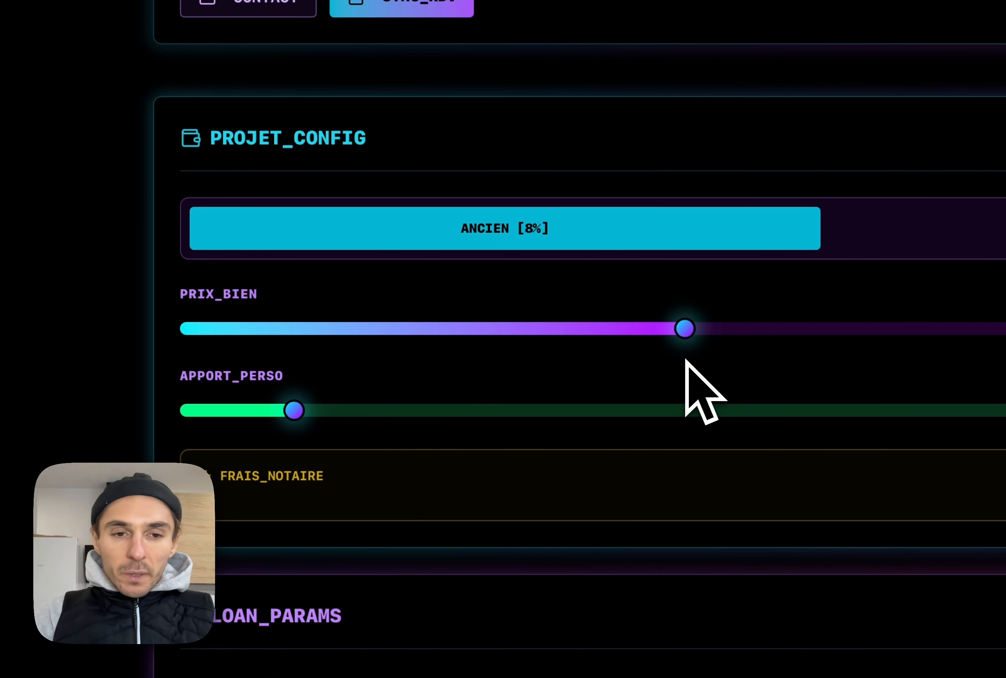
click(974, 225)
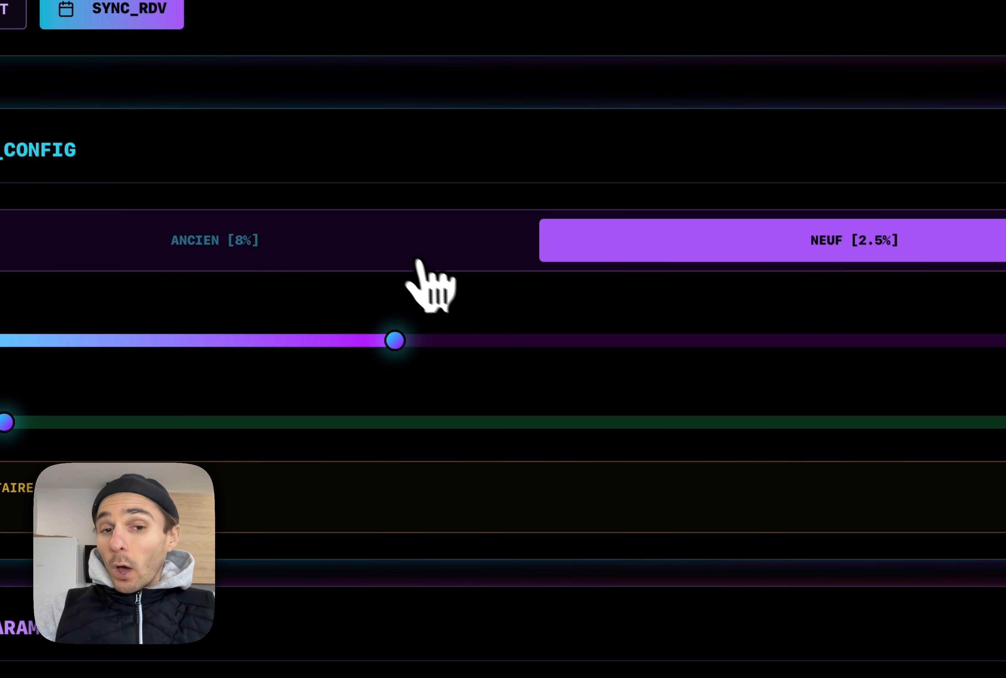
click(402, 249)
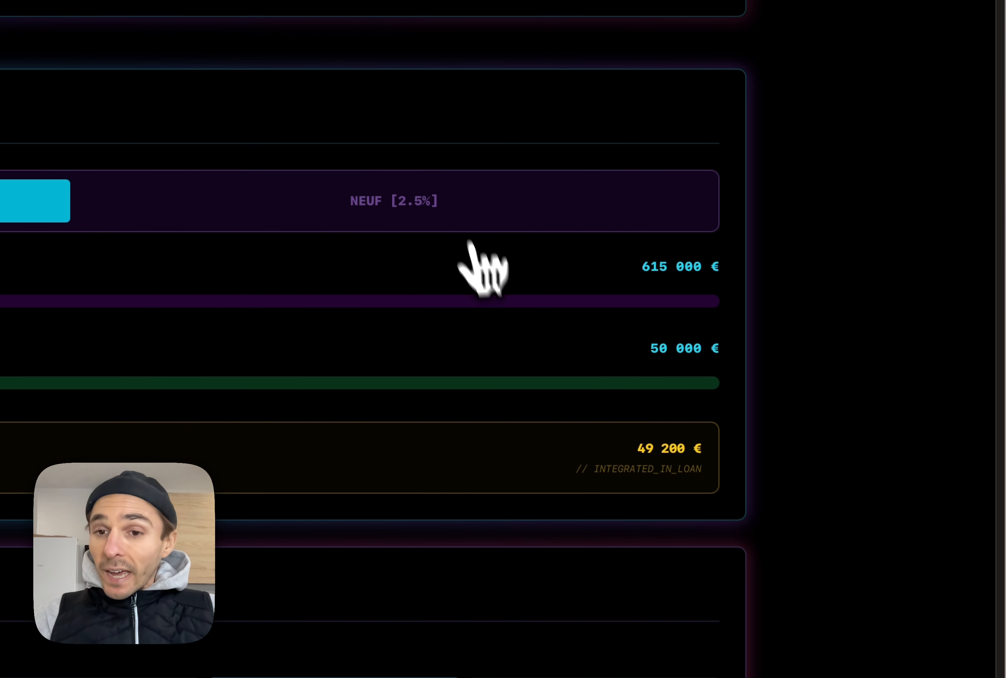
click(456, 212)
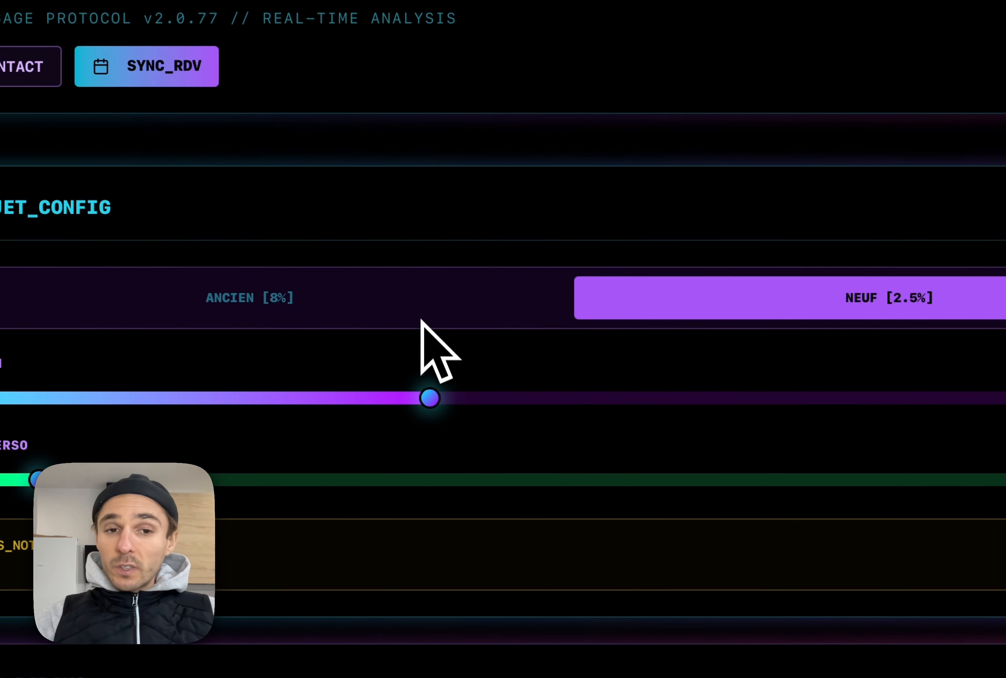
click(422, 319)
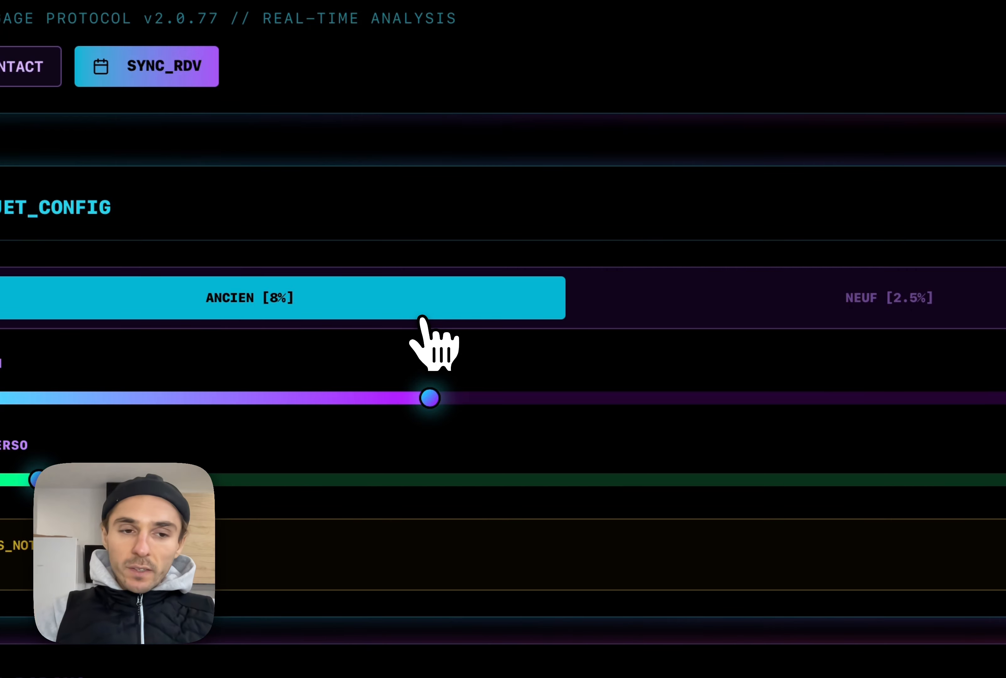
Step: Lower the property price slightly and raise the personal contribution to 141 000 €
drag(430, 398, 414, 459)
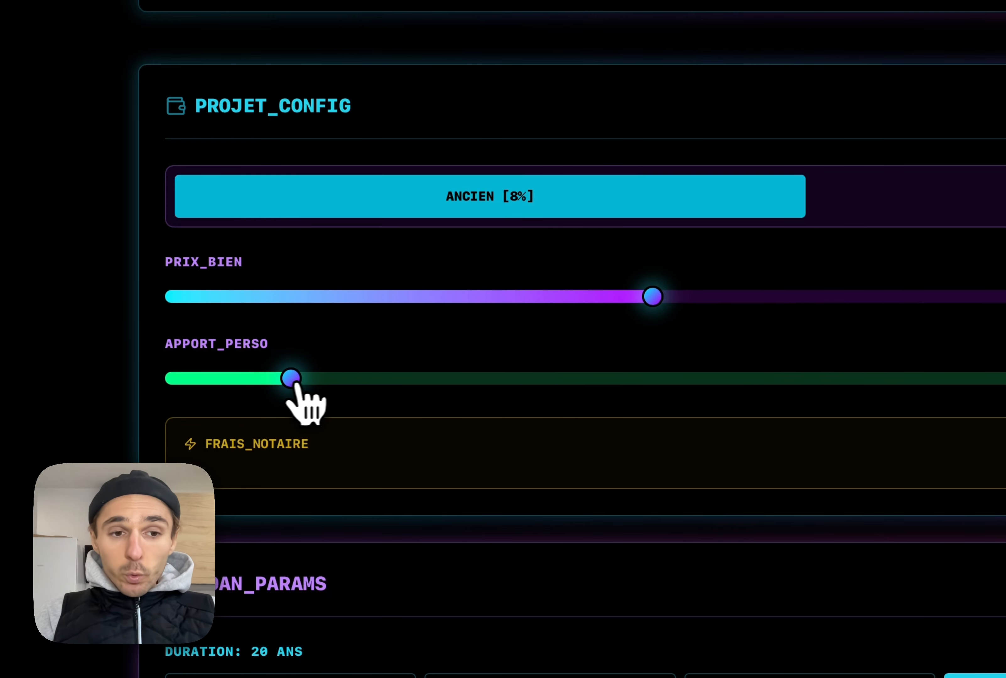
drag(295, 384, 347, 384)
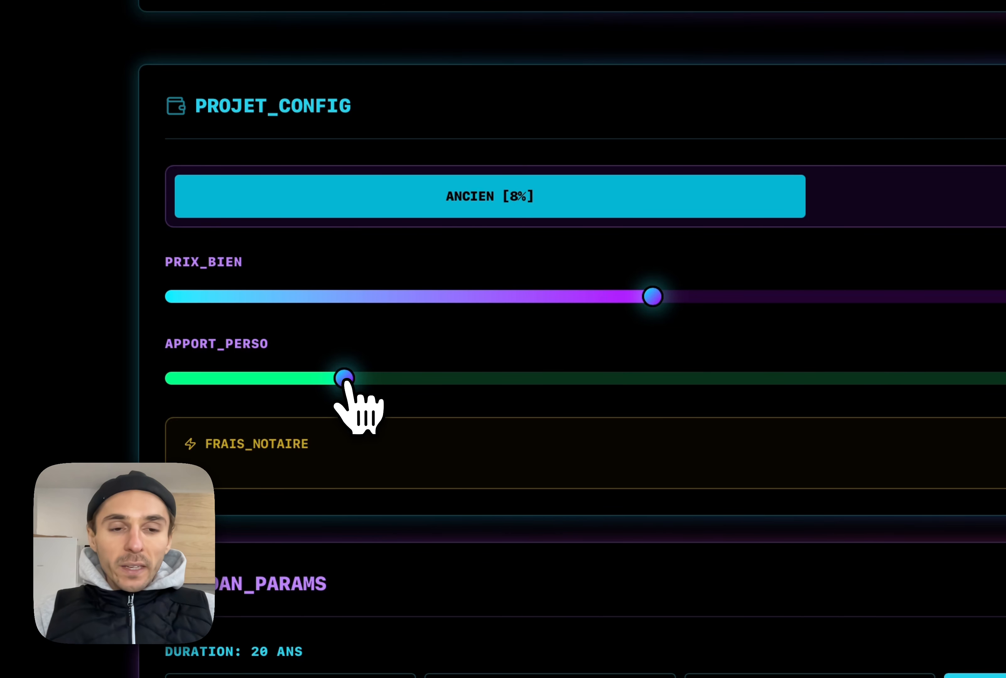
drag(347, 383, 478, 409)
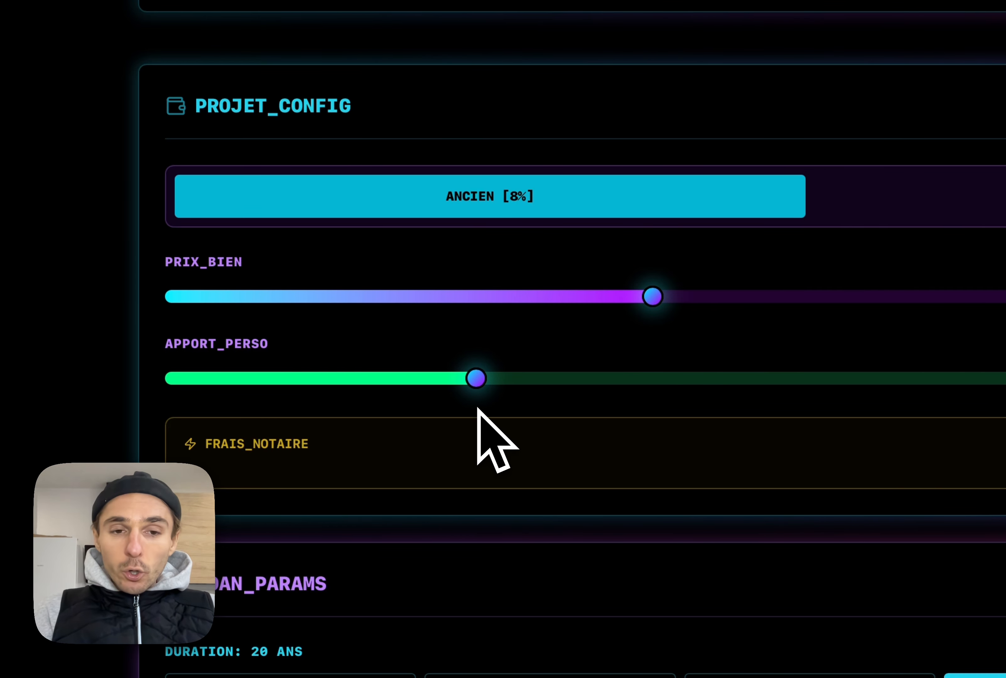
Step: Set the loan duration to 15 years in the loan parameters
scroll(549, 370, down, 10)
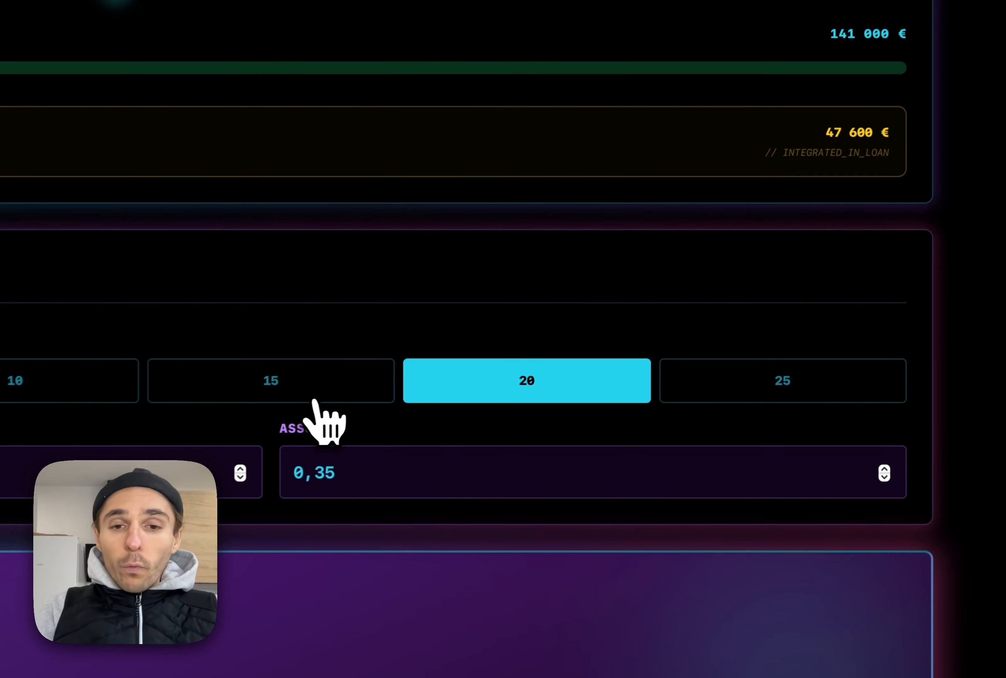
click(527, 358)
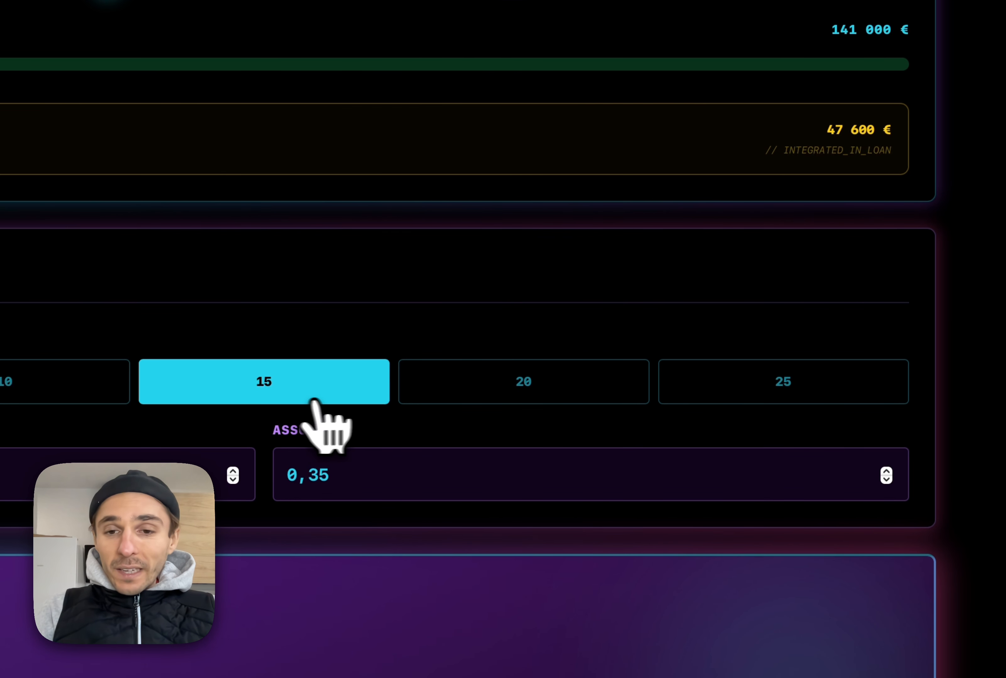
Step: Try the 20, 25 and 15-year loan durations in the mortgage simulator, ending on 15 years
click(527, 394)
click(713, 394)
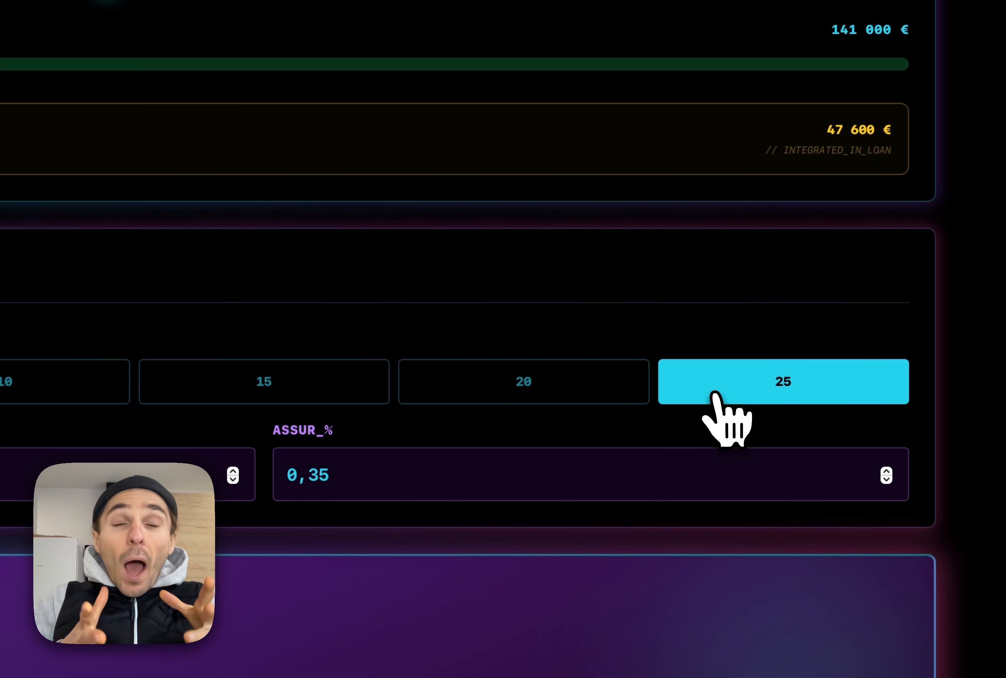
scroll(714, 401, down, 2)
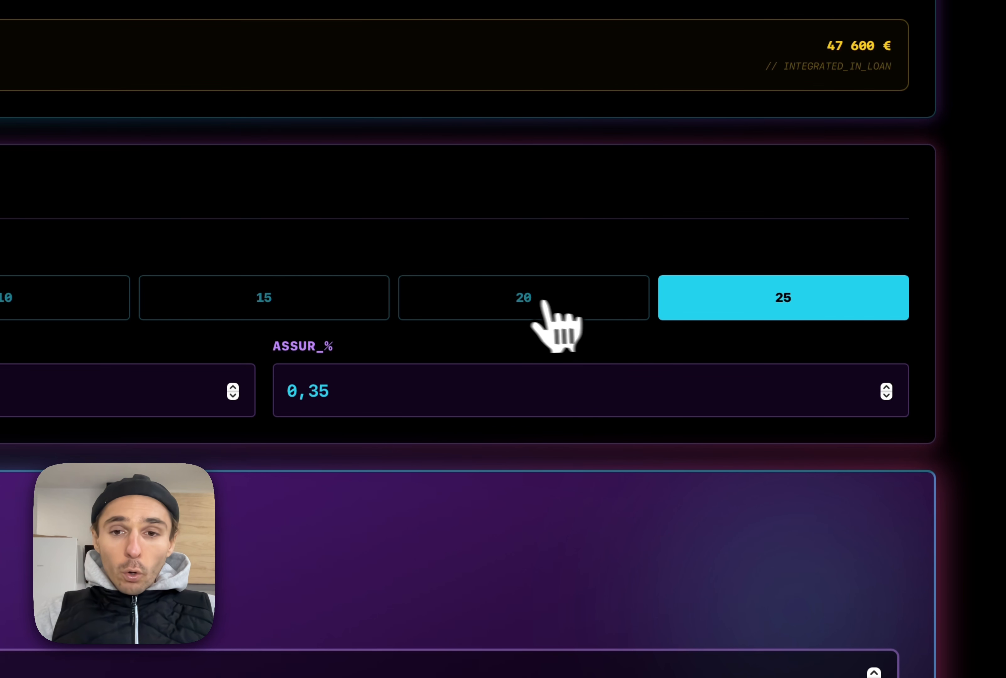
click(521, 299)
click(277, 296)
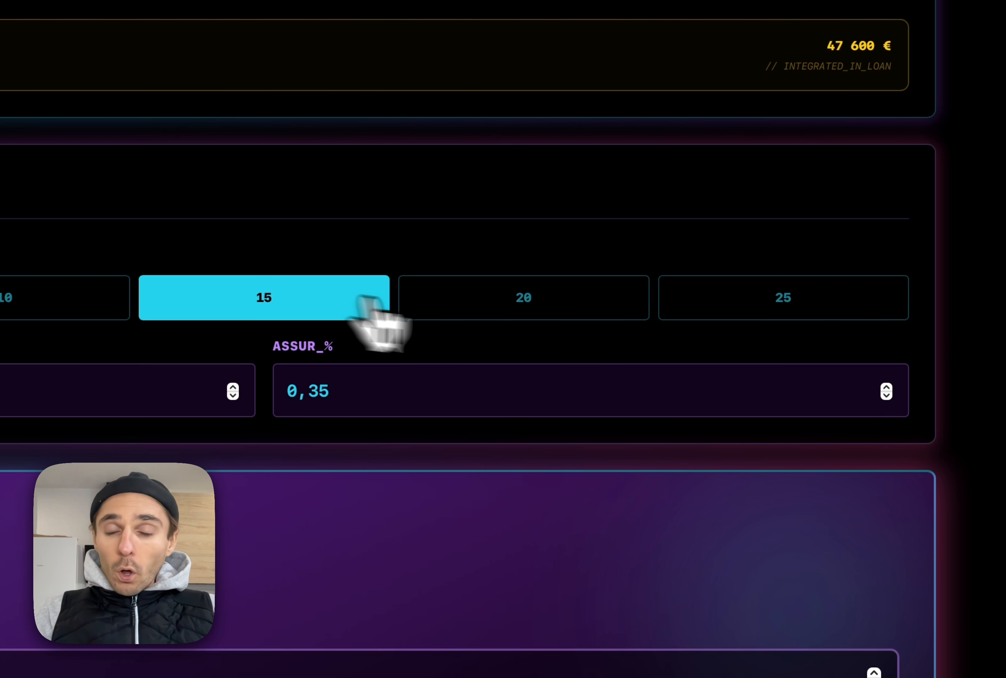
click(507, 317)
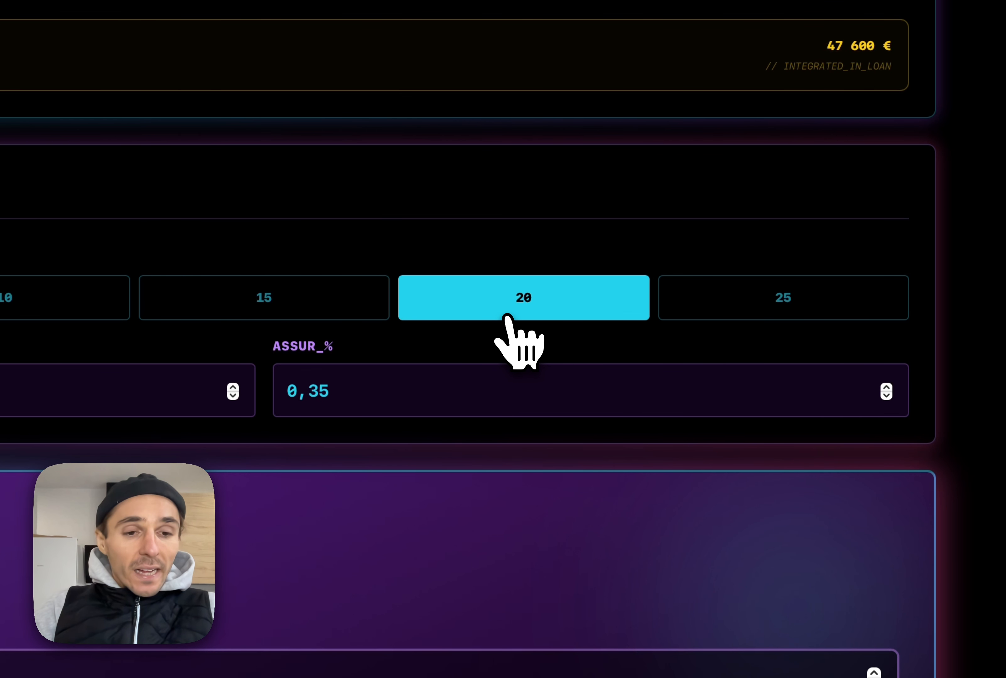
click(704, 296)
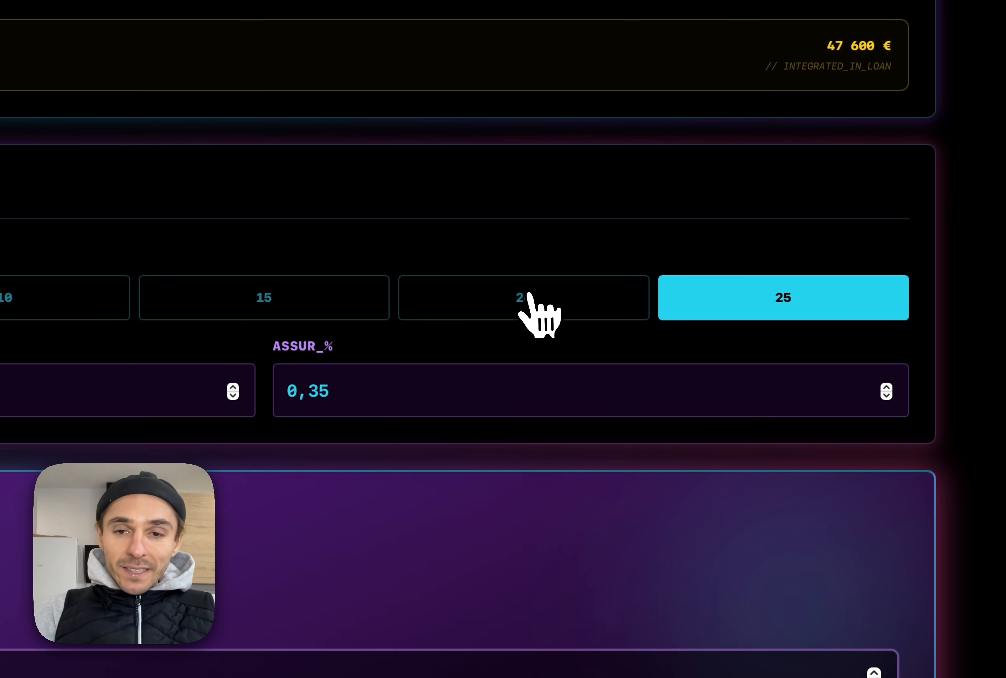
click(527, 293)
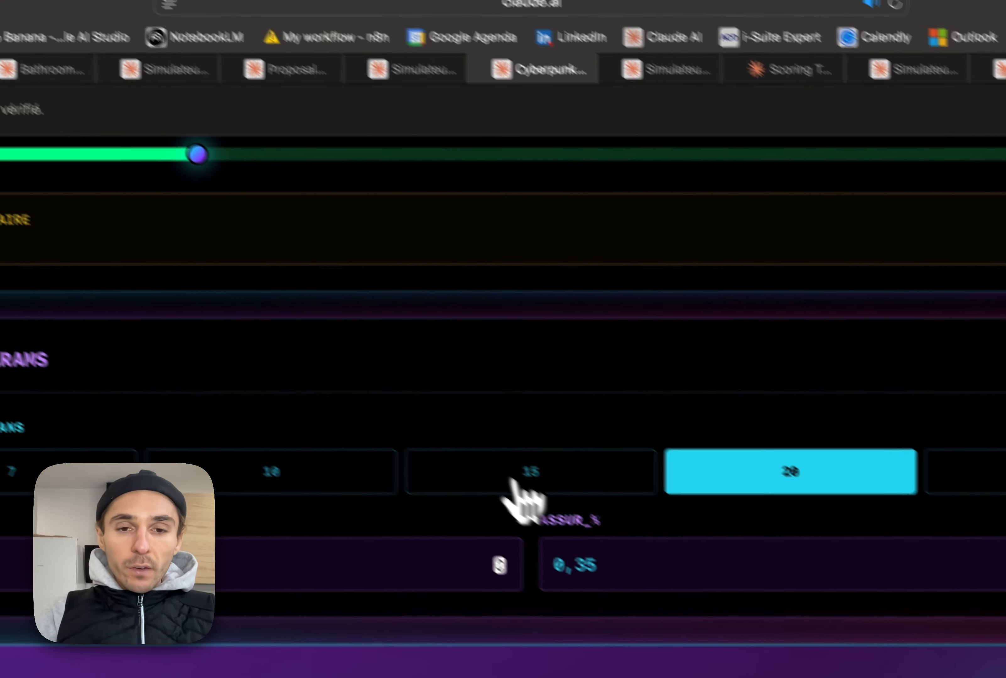
click(246, 305)
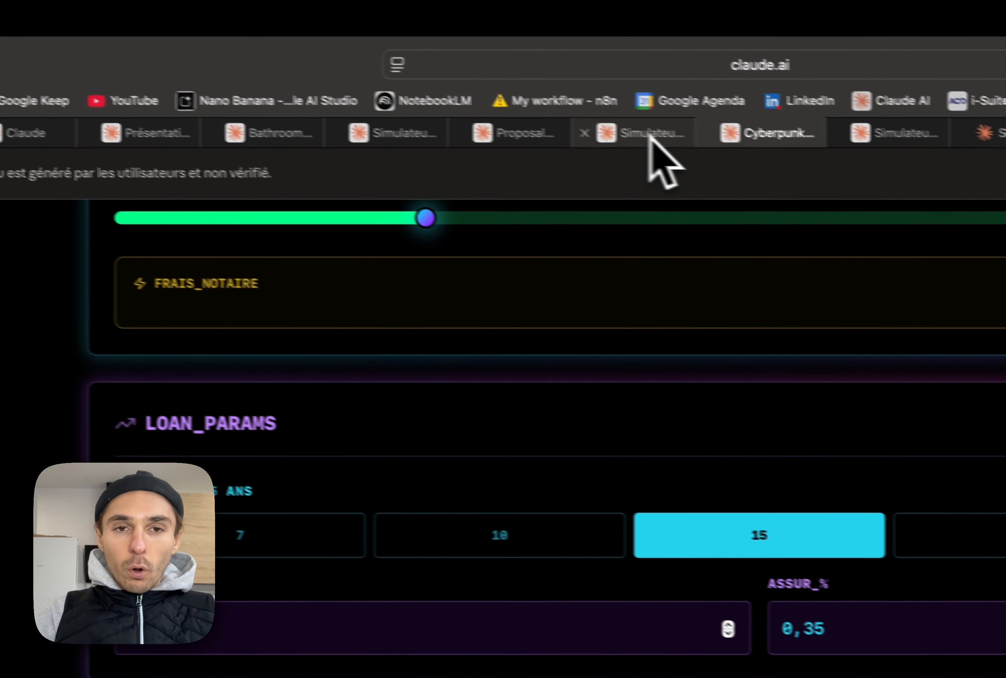
Step: Switch to the Claude conversation behind the cyberpunk simulator and look through the exchange that produced the artifact
click(446, 91)
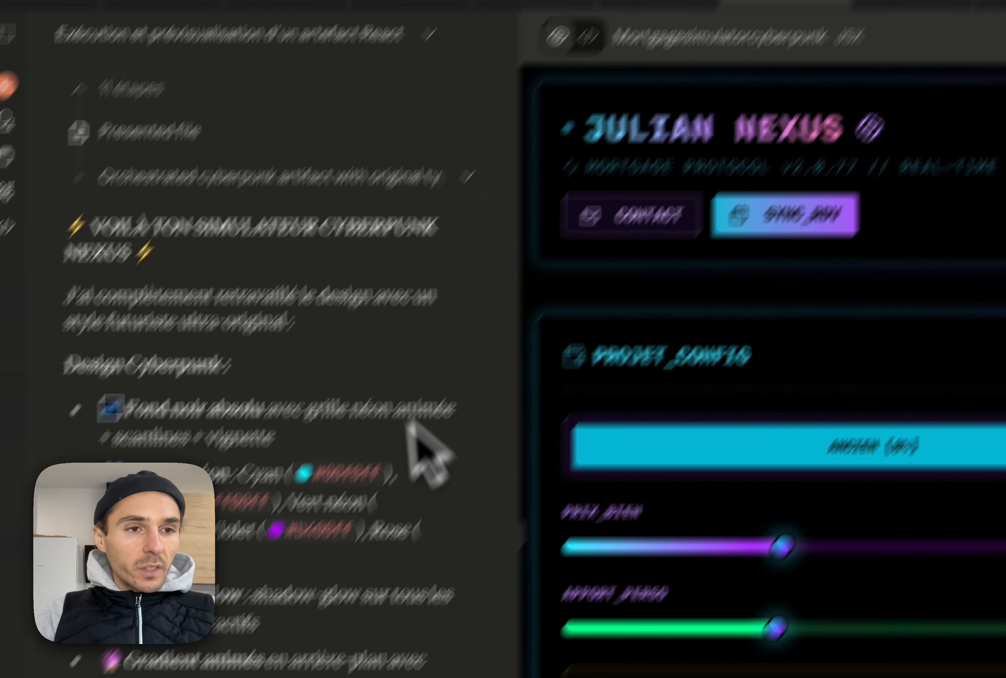
scroll(223, 569, up, 12)
scroll(251, 327, up, 5)
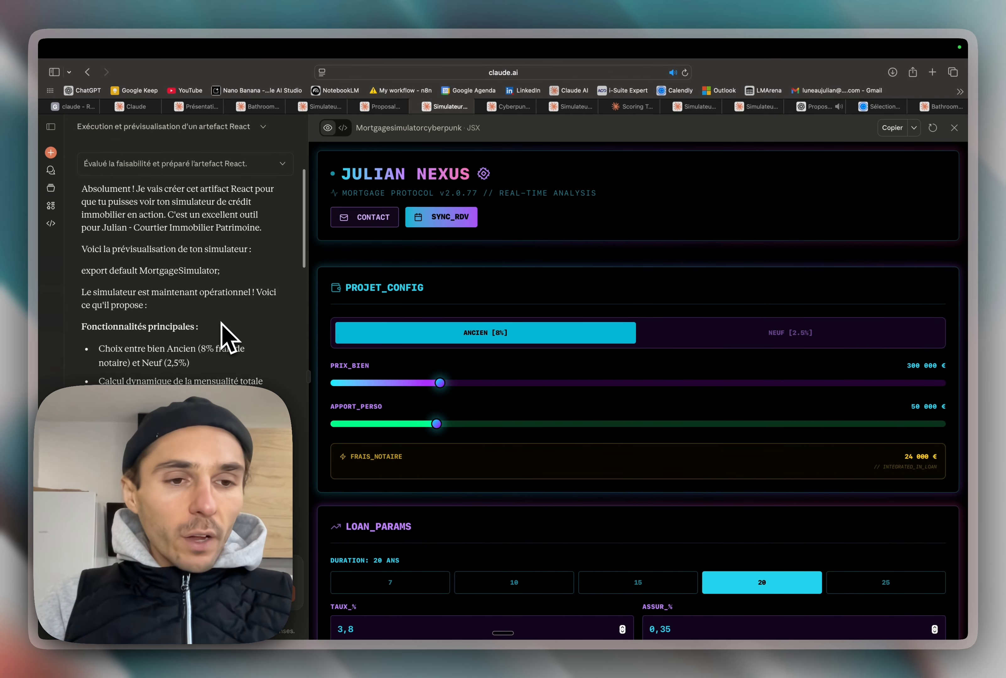
scroll(251, 327, down, 5)
scroll(251, 327, up, 3)
scroll(223, 319, up, 1)
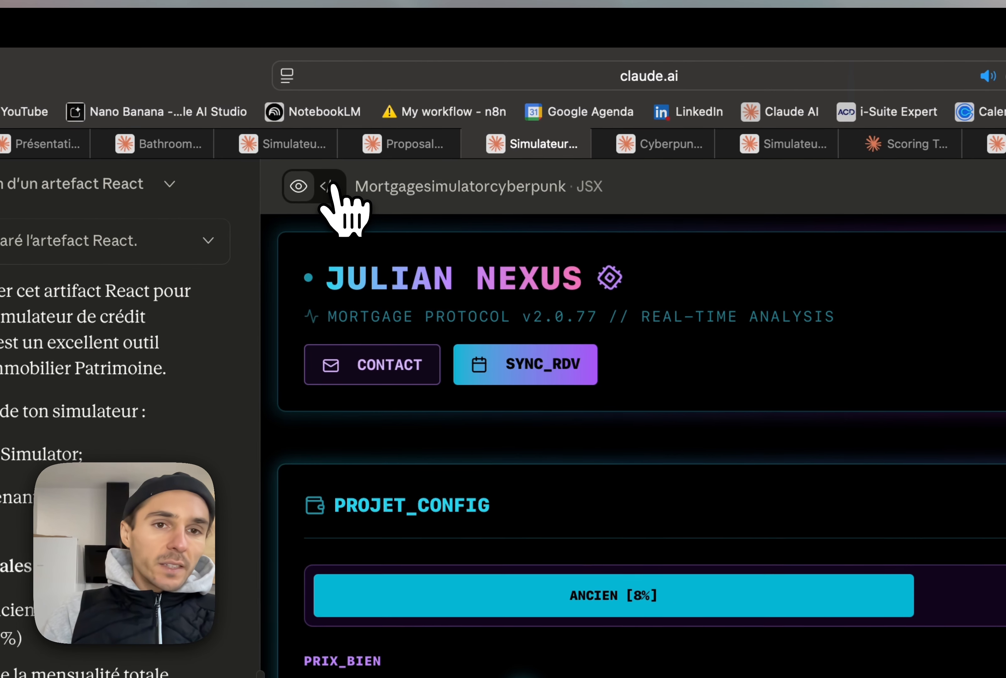
Step: Examine the JSX source code of the Mortgagesimulatorcyberpunk artifact and return to its preview
click(328, 127)
click(298, 187)
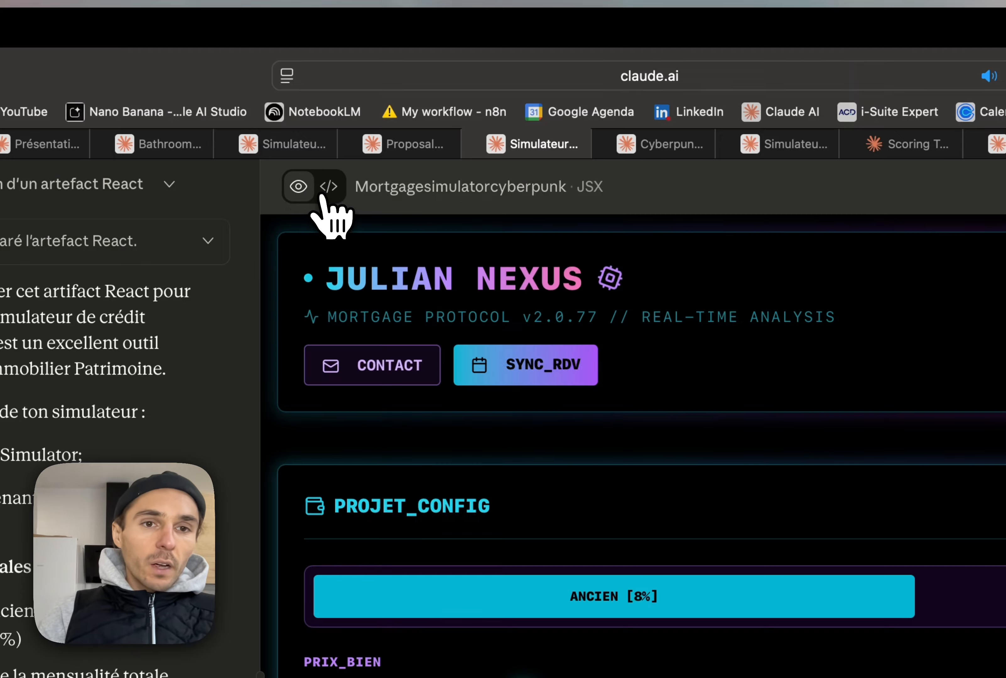
click(328, 187)
scroll(465, 550, up, 15)
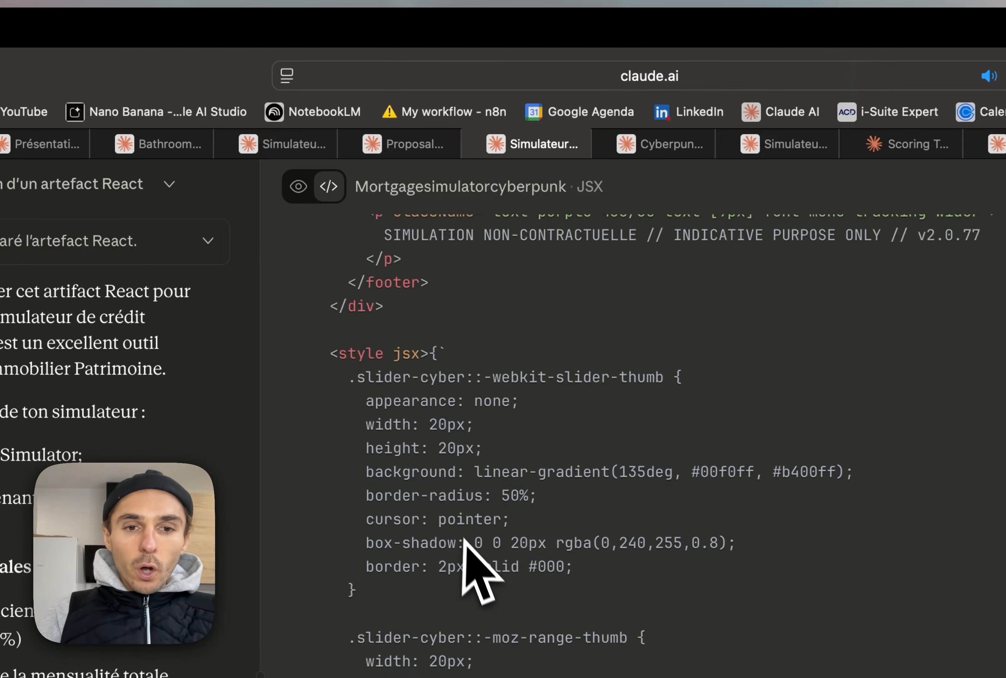
scroll(467, 548, up, 10)
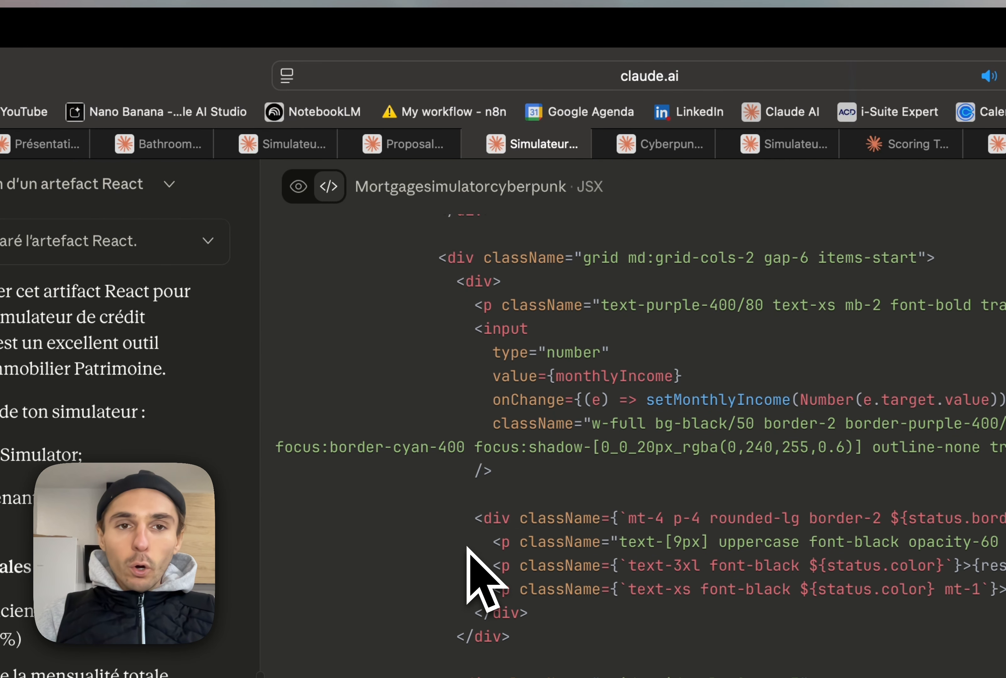
click(303, 187)
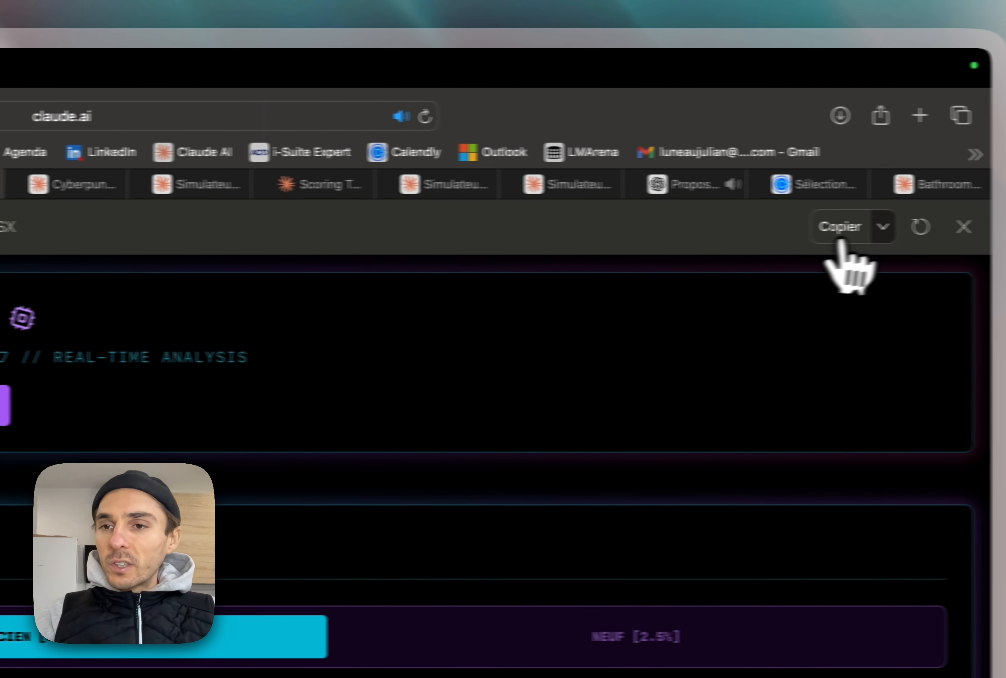
Step: Open the artifact's publishing options and copy its public link
click(883, 227)
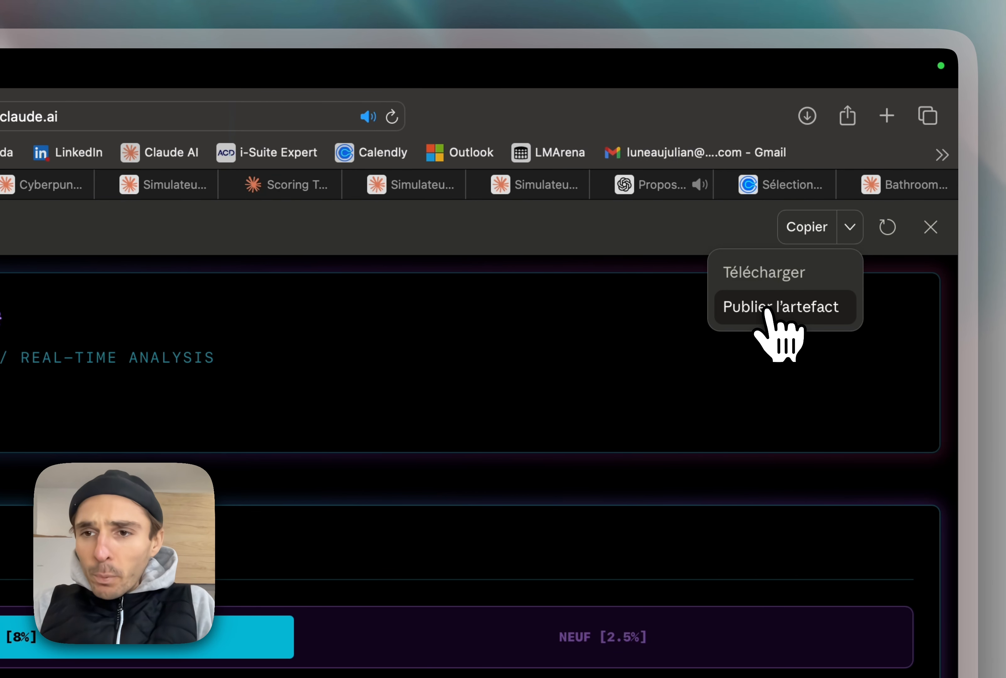
click(766, 309)
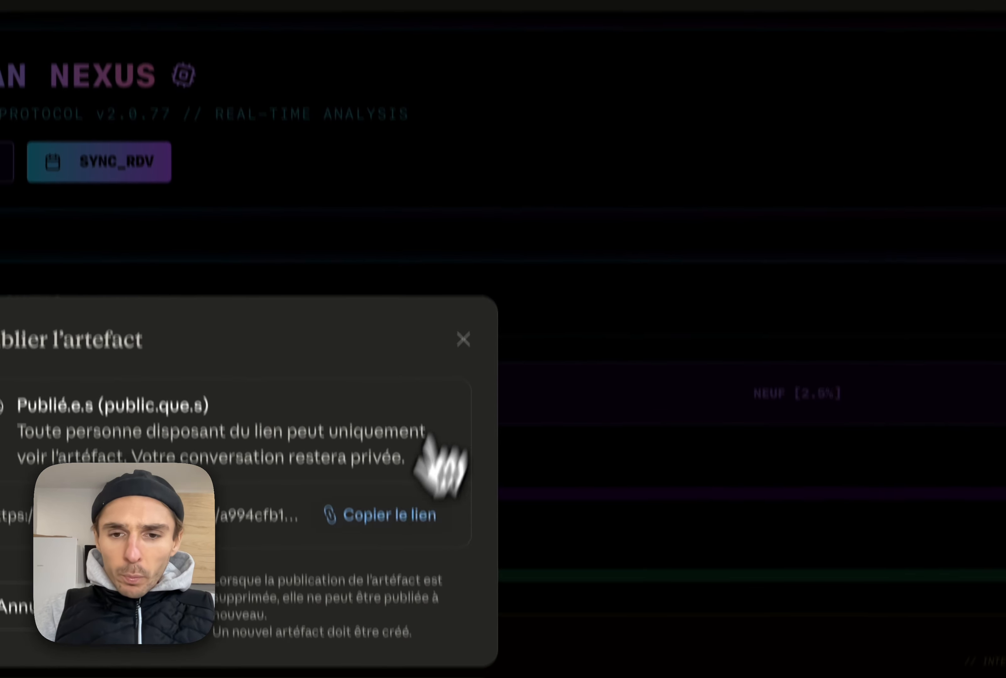
click(380, 466)
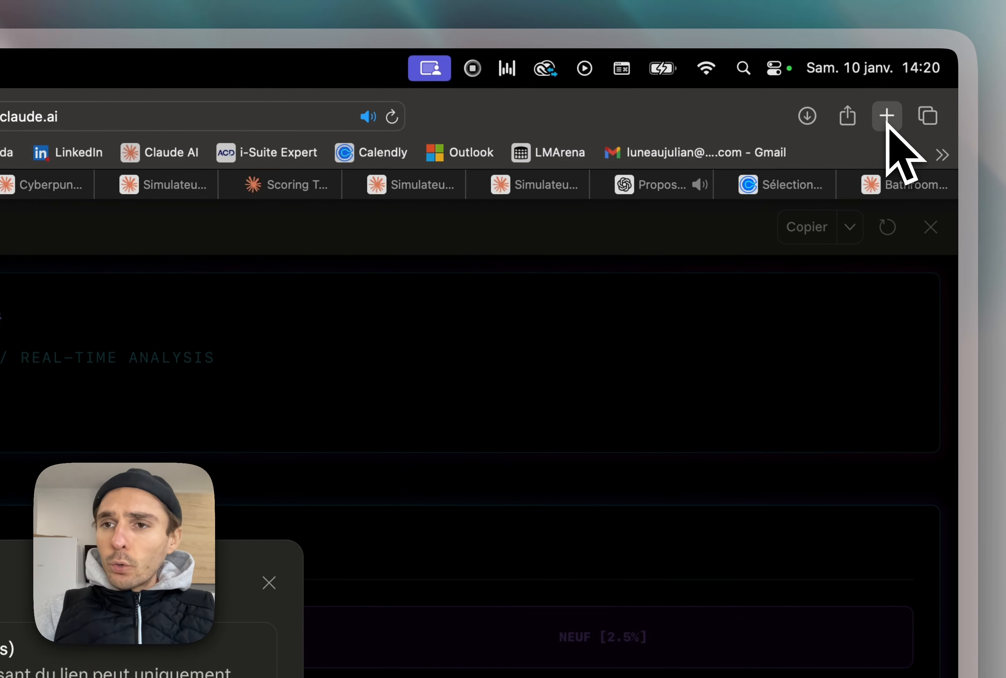
Step: Open Gmail in a new browser tab and paste the public artifact link into a new message
click(887, 116)
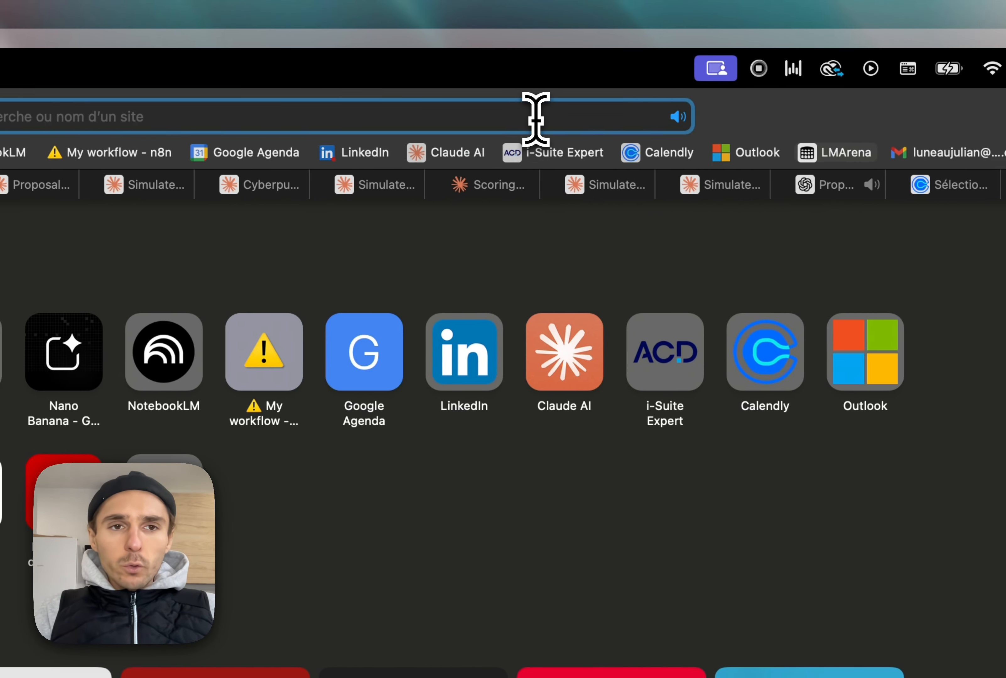
text(gmail)
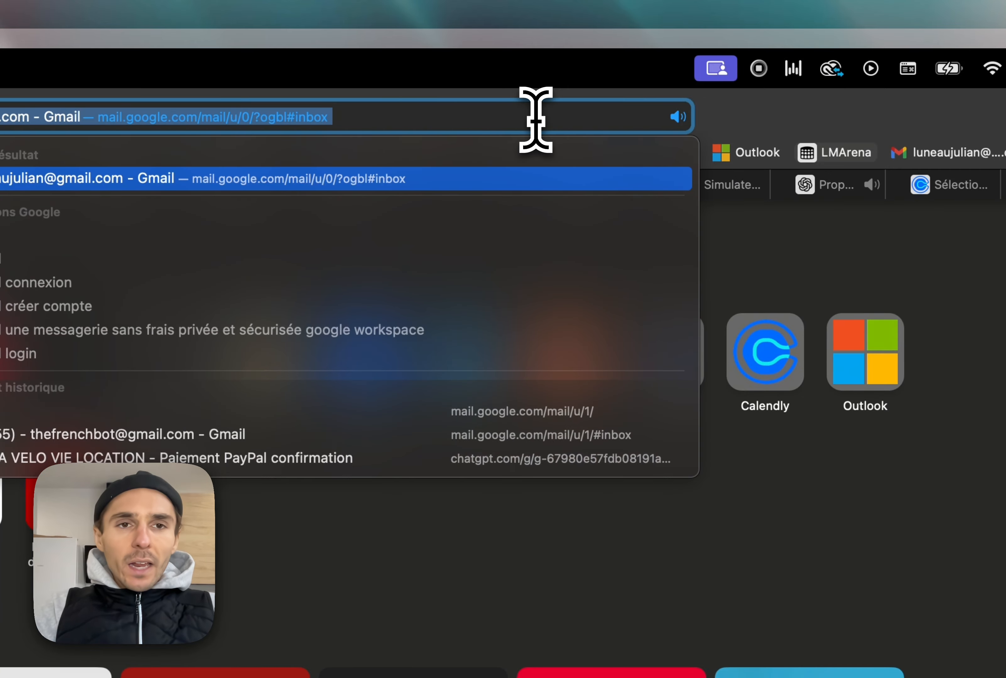
click(472, 185)
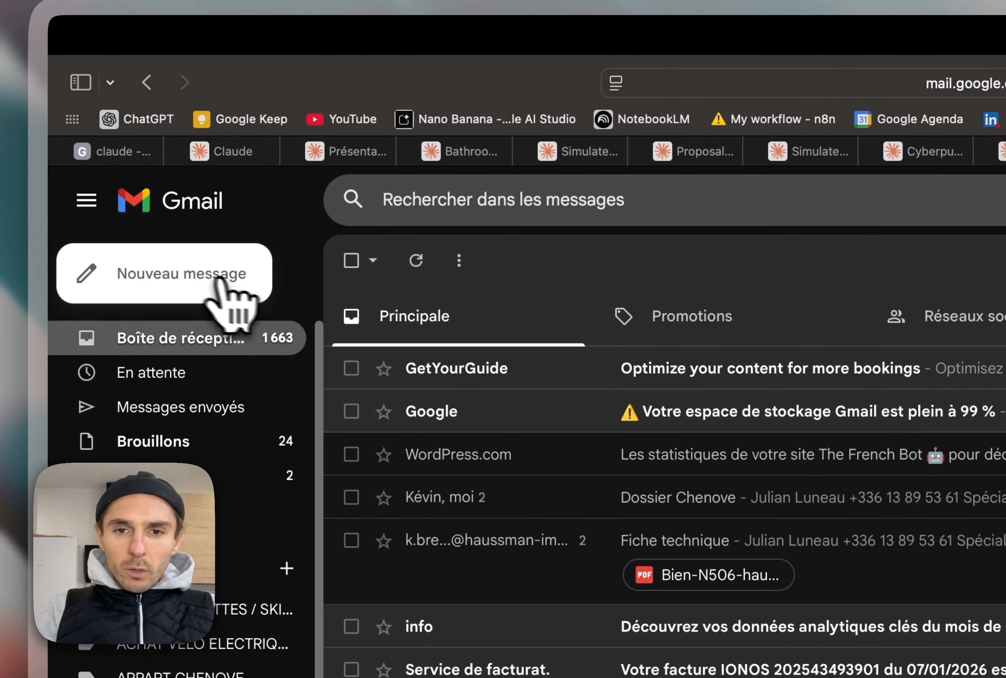
click(218, 282)
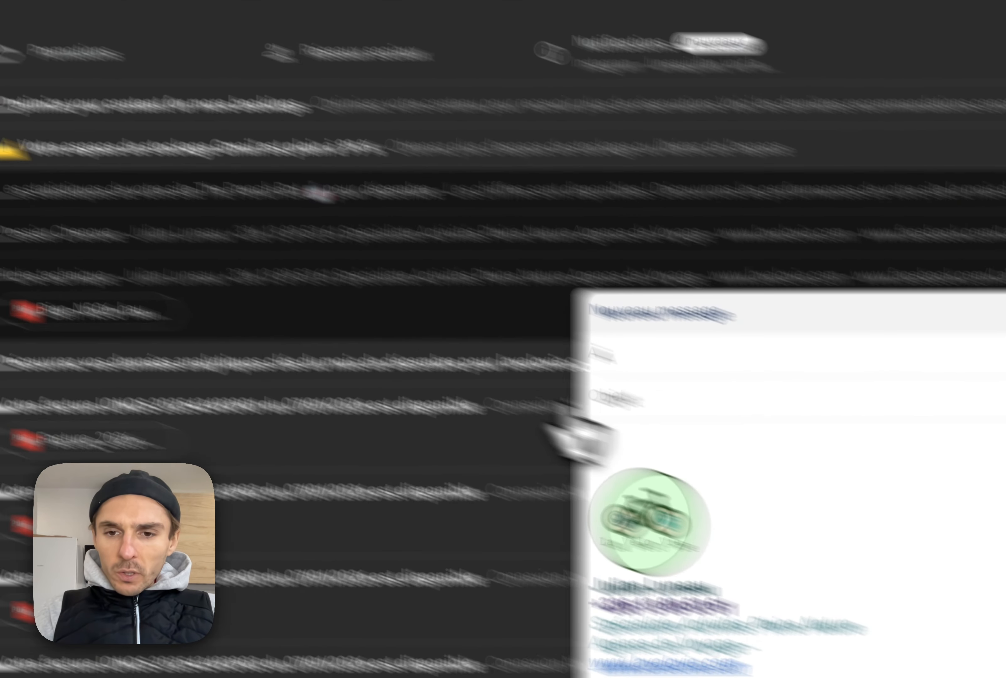
text(https://claude.ai/public/artifacts/a994cfb1-bcb4-45b8-8a24-84ea2008c9cb)
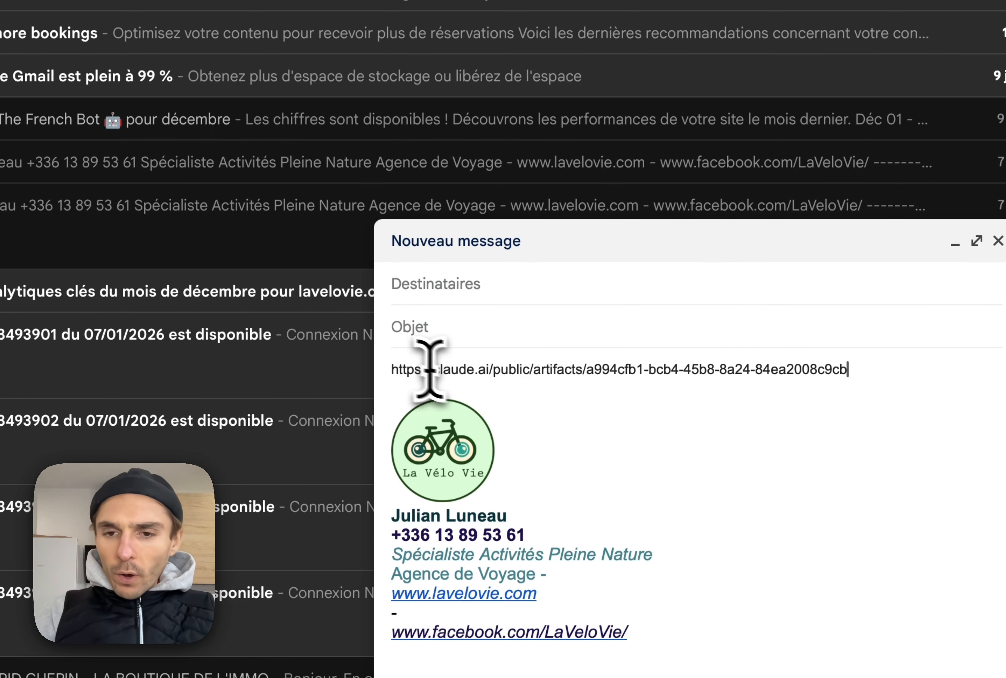
Step: Remove the logo and the contact lines below the sender's name from the draft's signature
click(554, 470)
key(BackSpace)
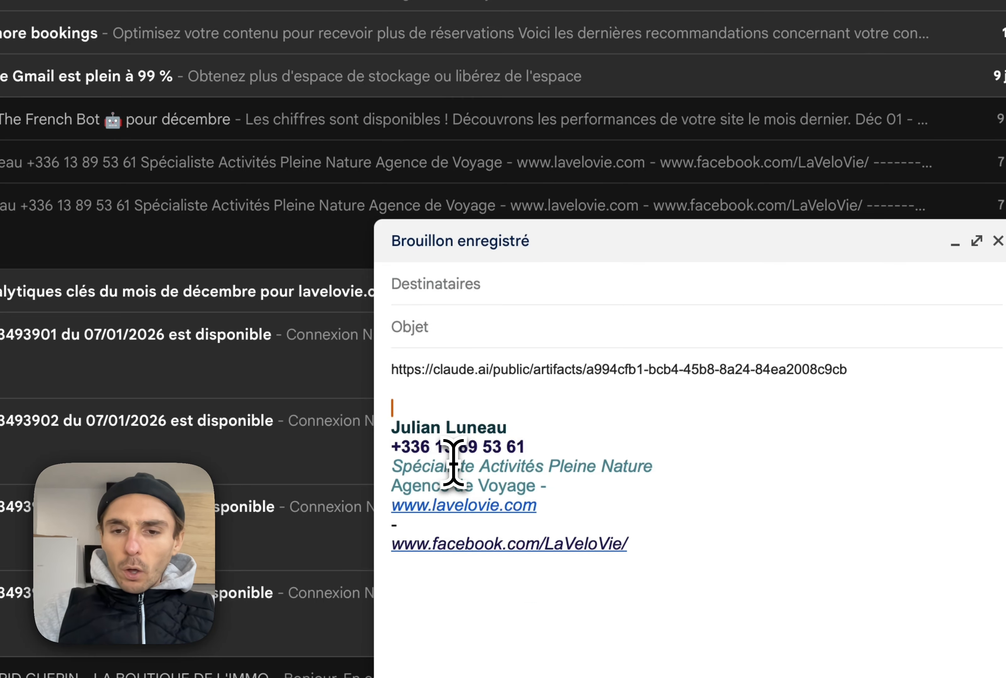
mouse_move(665, 530)
mouse_down()
mouse_move(320, 433)
mouse_move(328, 445)
mouse_up()
key(BackSpace)
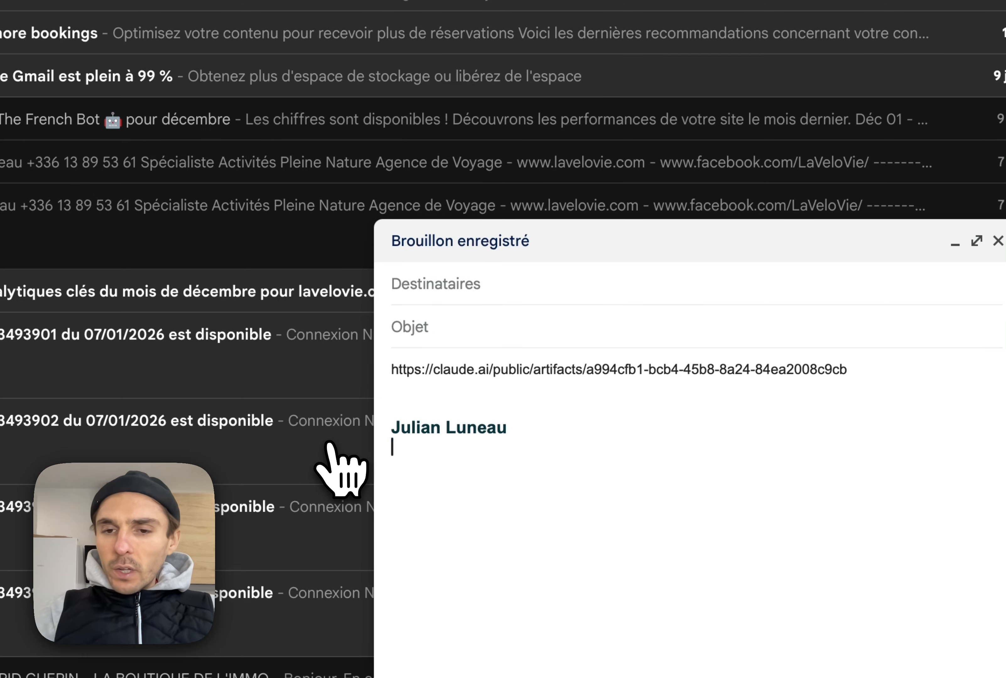
click(497, 382)
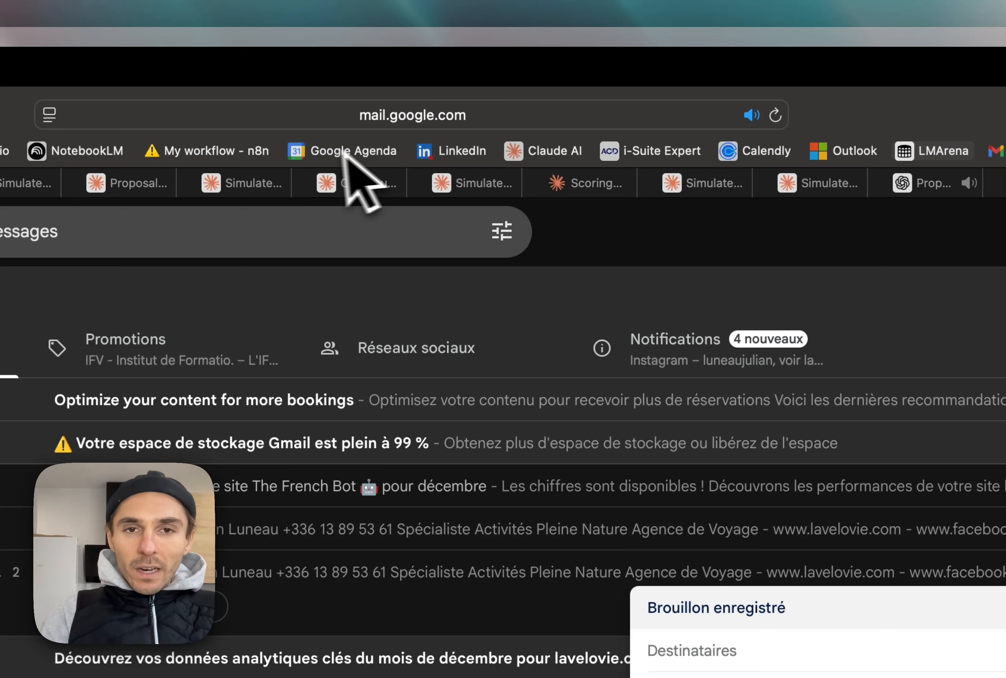
Step: Return to the published cyberpunk simulator and review its monthly payment, debt ratio, cost breakdown and AI analysis sections
click(350, 187)
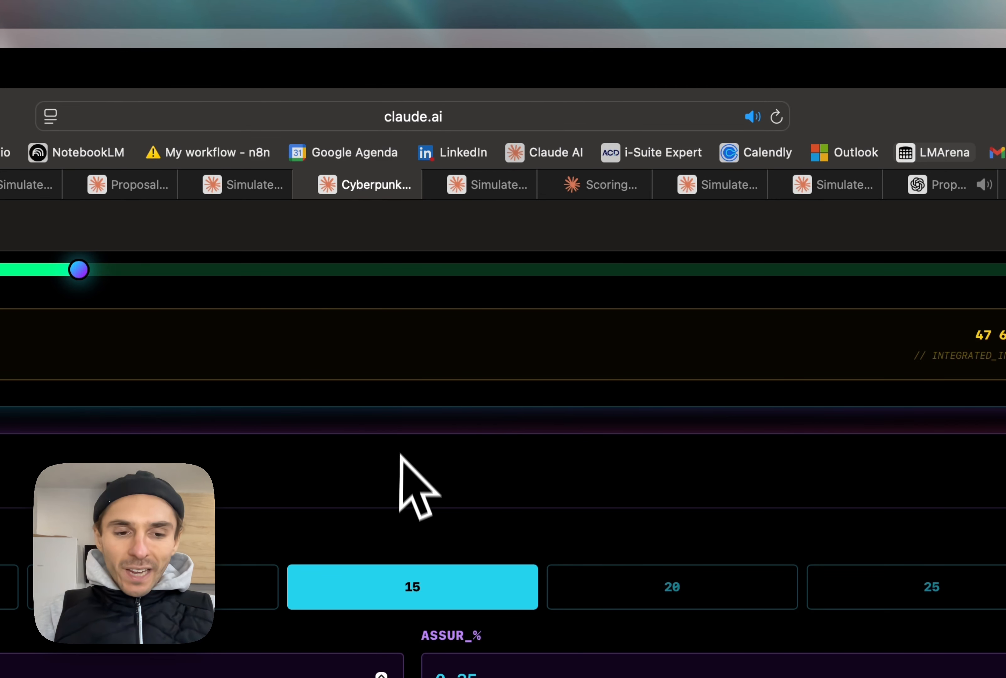
scroll(416, 483, down, 10)
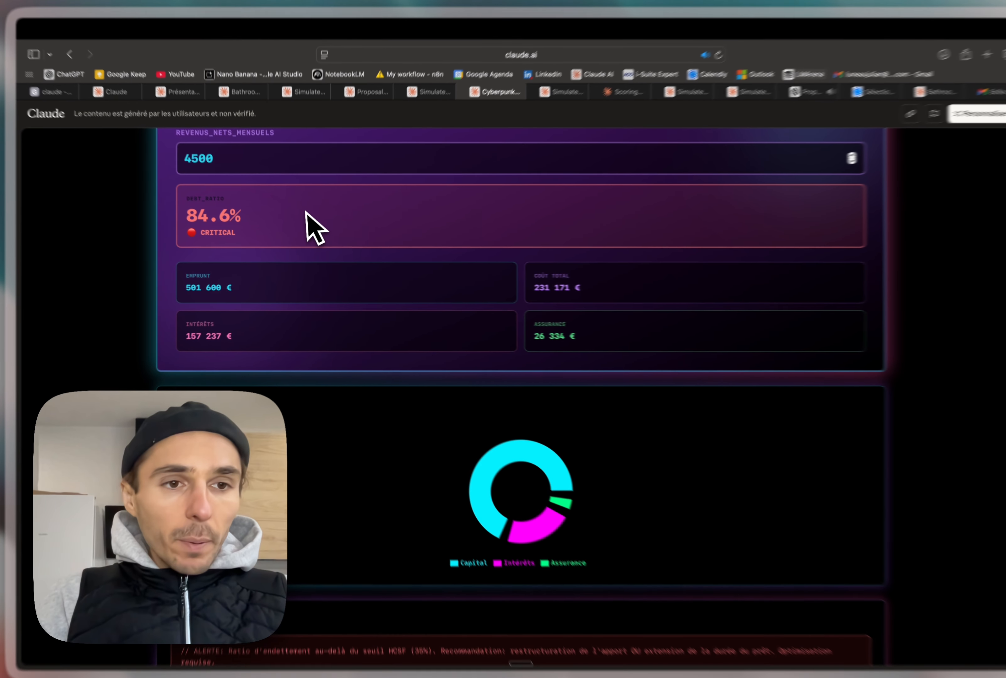
scroll(322, 184, up, 5)
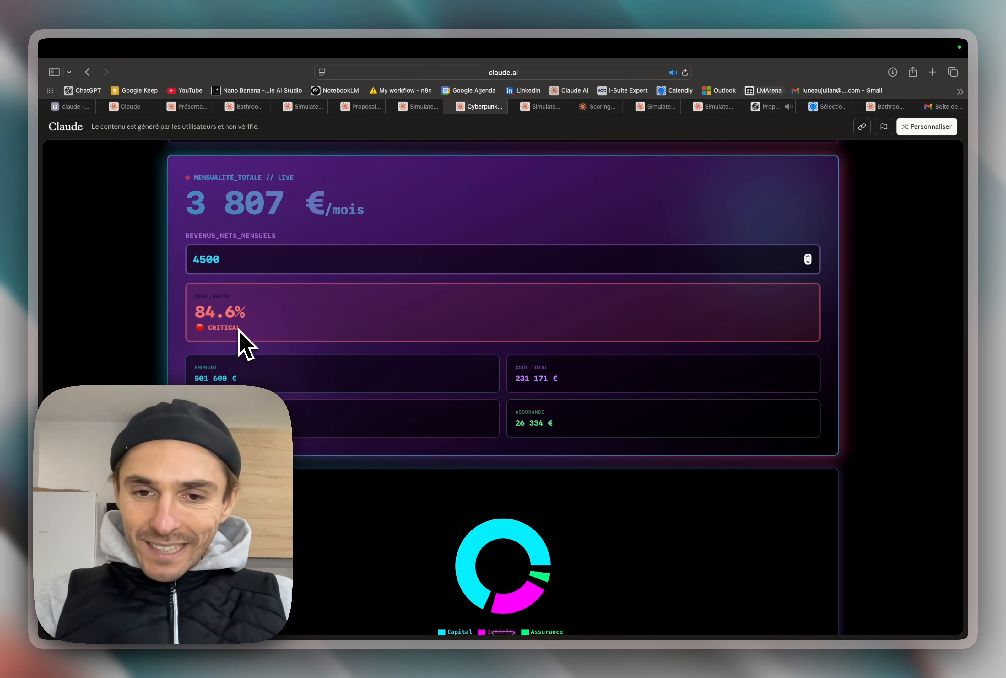
scroll(239, 330, up, 2)
scroll(239, 331, down, 10)
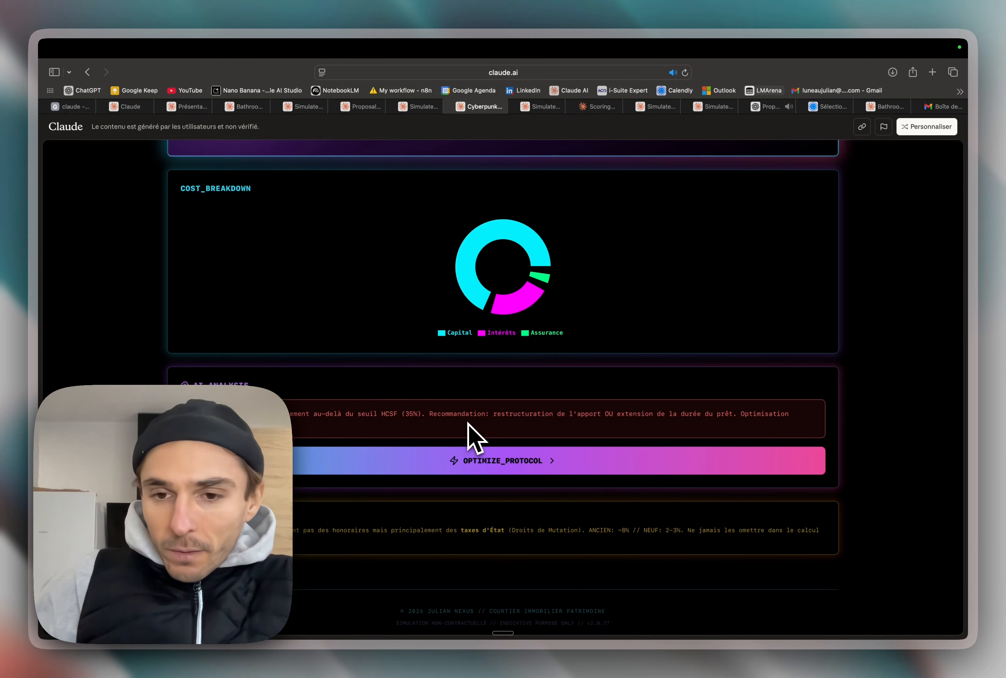
scroll(469, 424, up, 10)
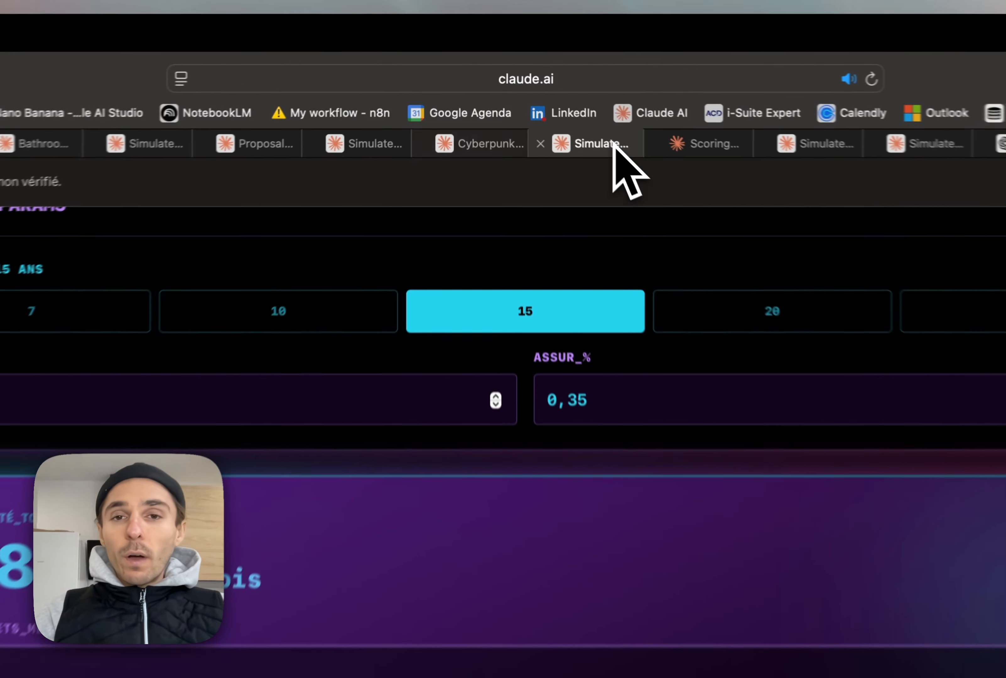
Step: Open the Claude conversation for the Score dossier courtier artifact and widen its preview pane
click(537, 106)
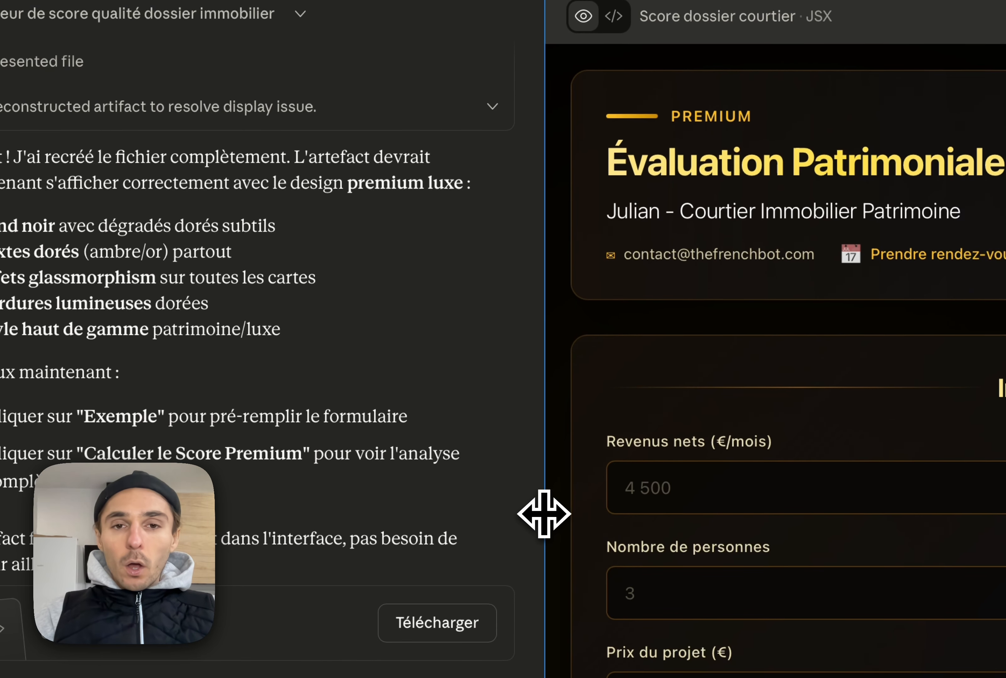
drag(544, 514, 280, 517)
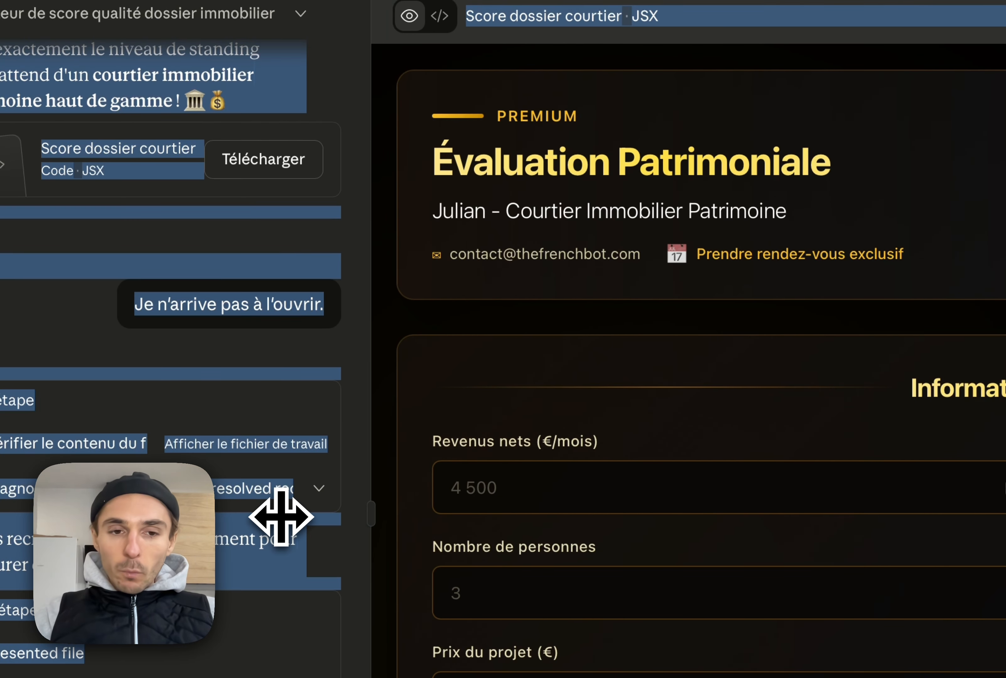
click(405, 417)
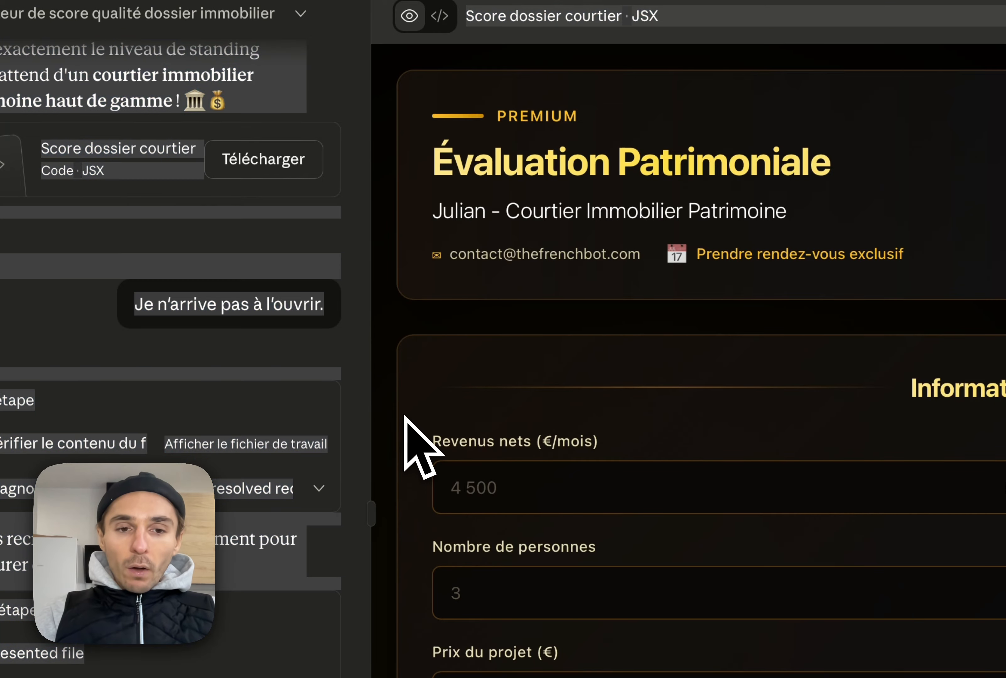
Step: Tick the identity, proof-of-address, payslip, bank-statement and down-payment documents in the client-file scoring form, leaving Avis d'imposition N-1 unticked, and calculate the Score Premium
click(553, 498)
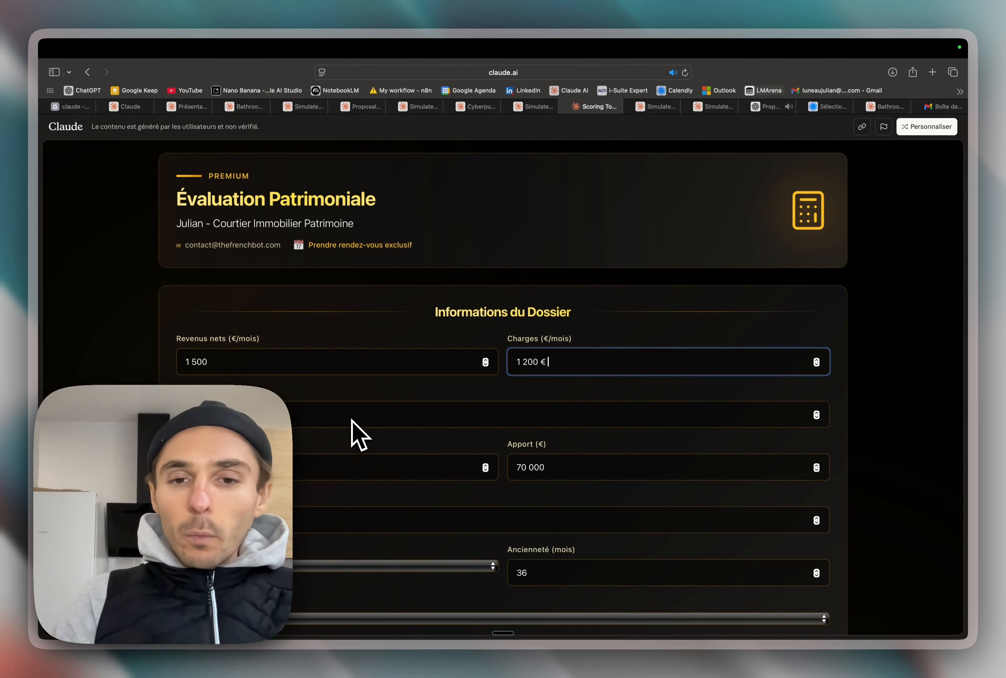
scroll(352, 421, down, 5)
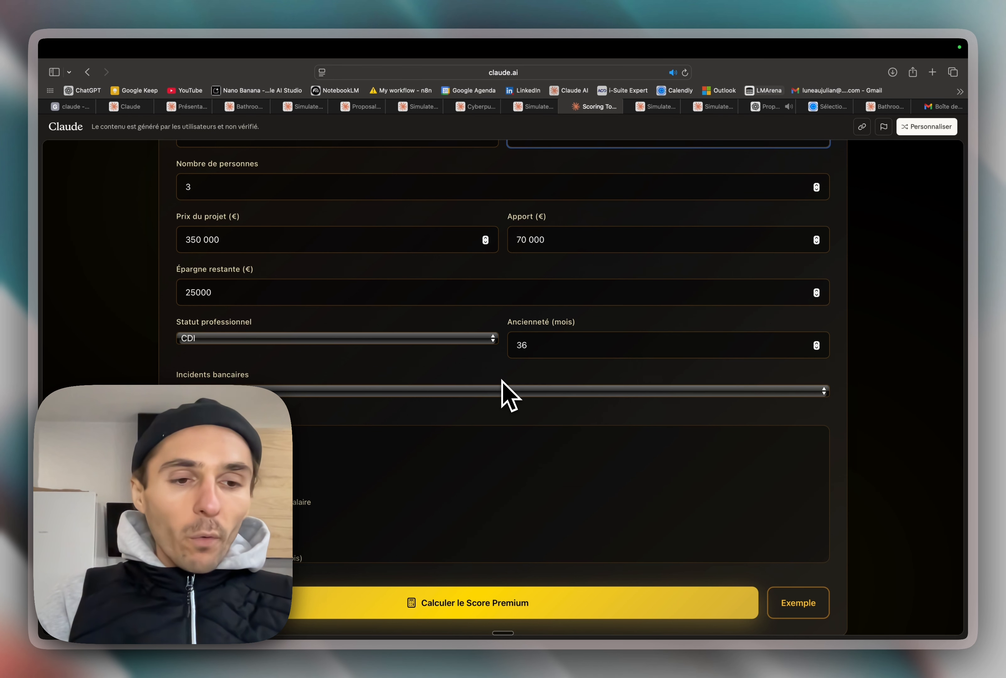
scroll(502, 383, down, 4)
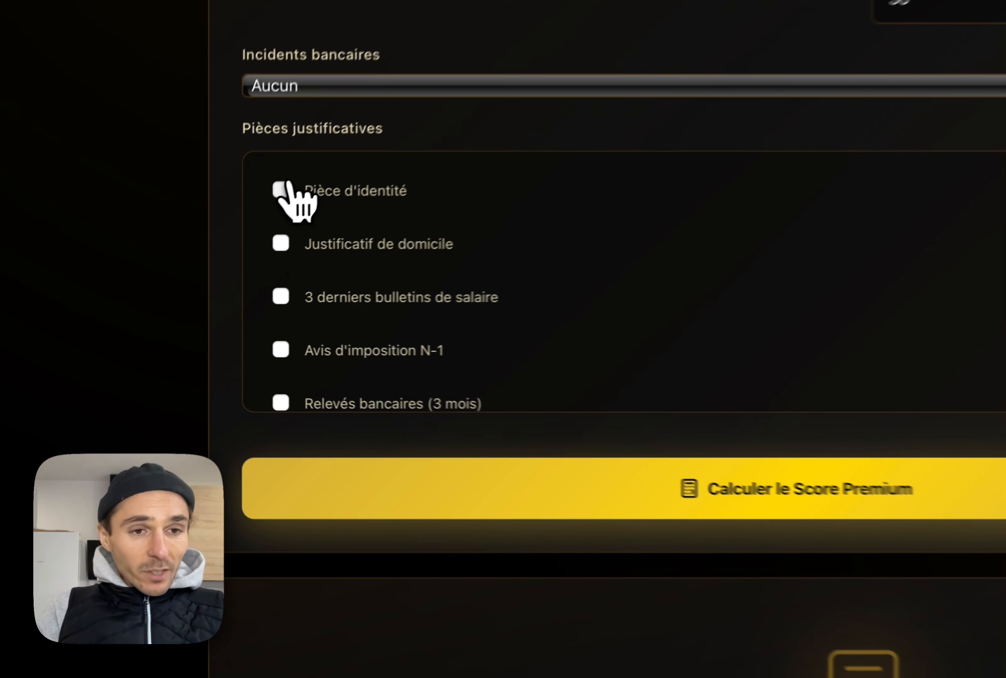
click(198, 266)
click(197, 294)
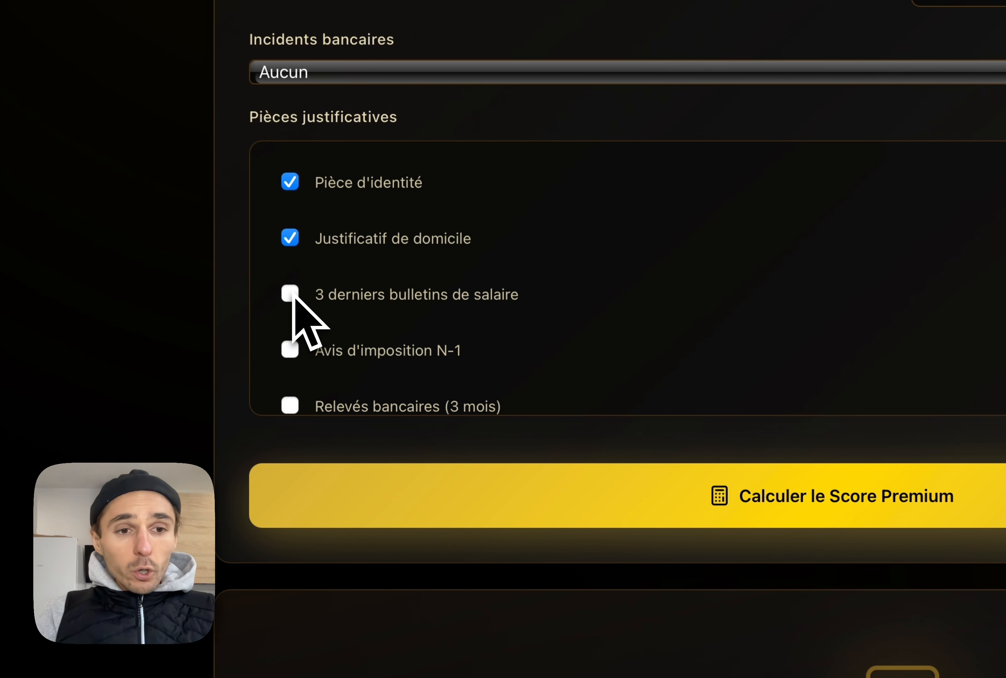
click(290, 294)
scroll(295, 303, down, 2)
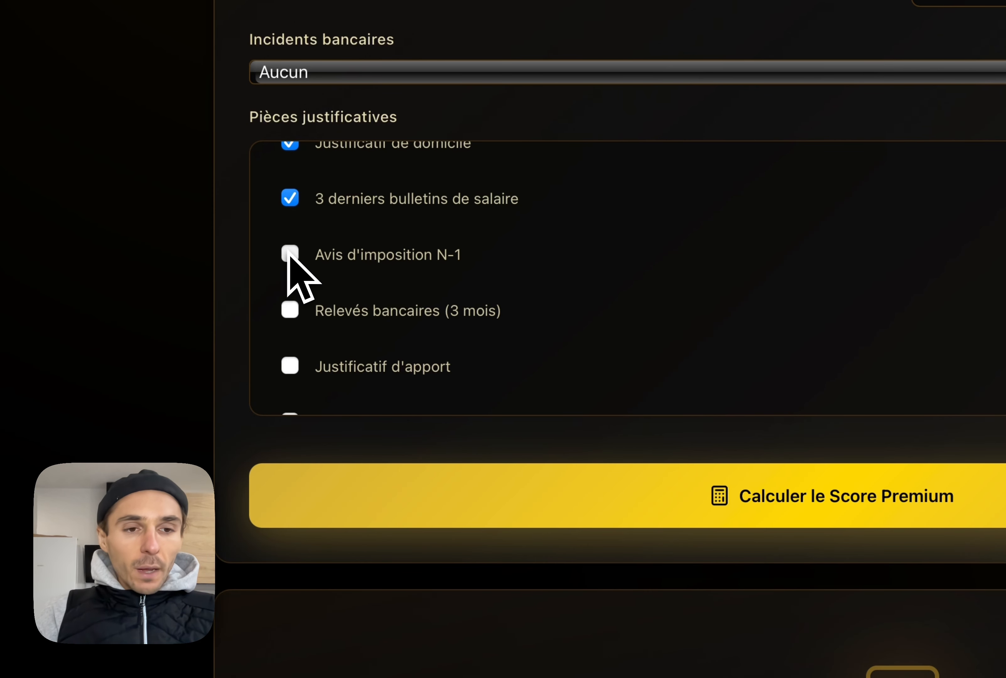
click(289, 255)
click(289, 254)
click(291, 309)
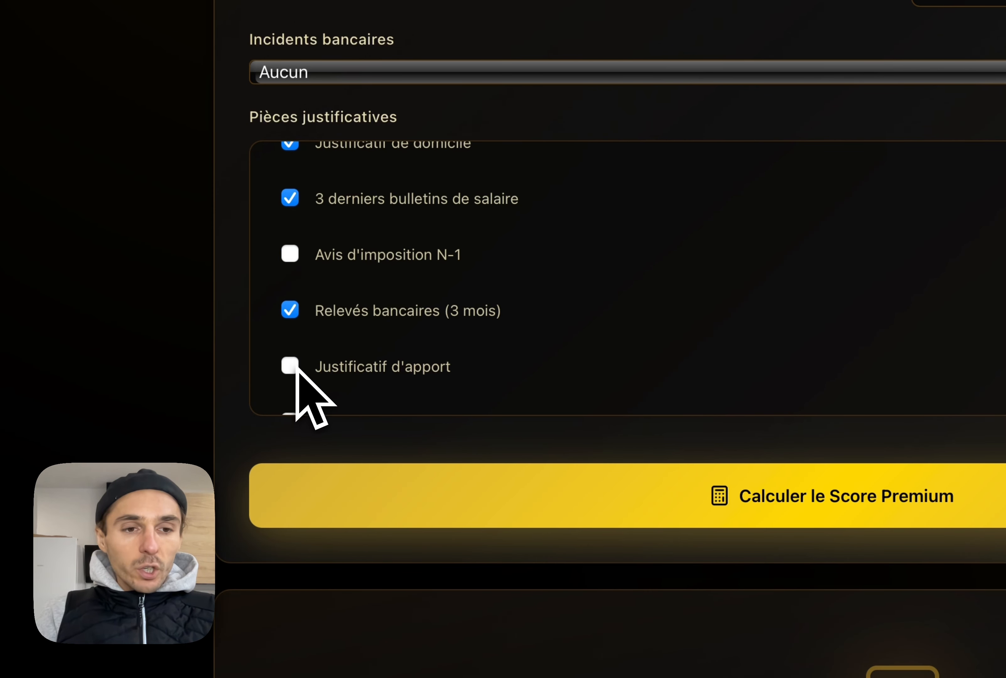
click(290, 366)
click(578, 506)
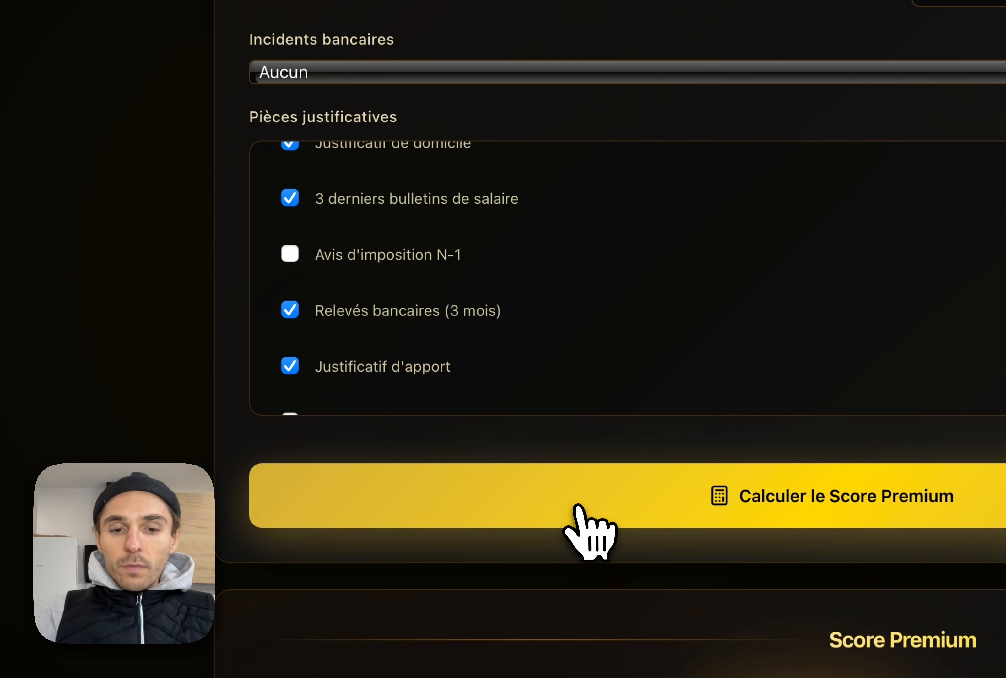
scroll(578, 507, down, 5)
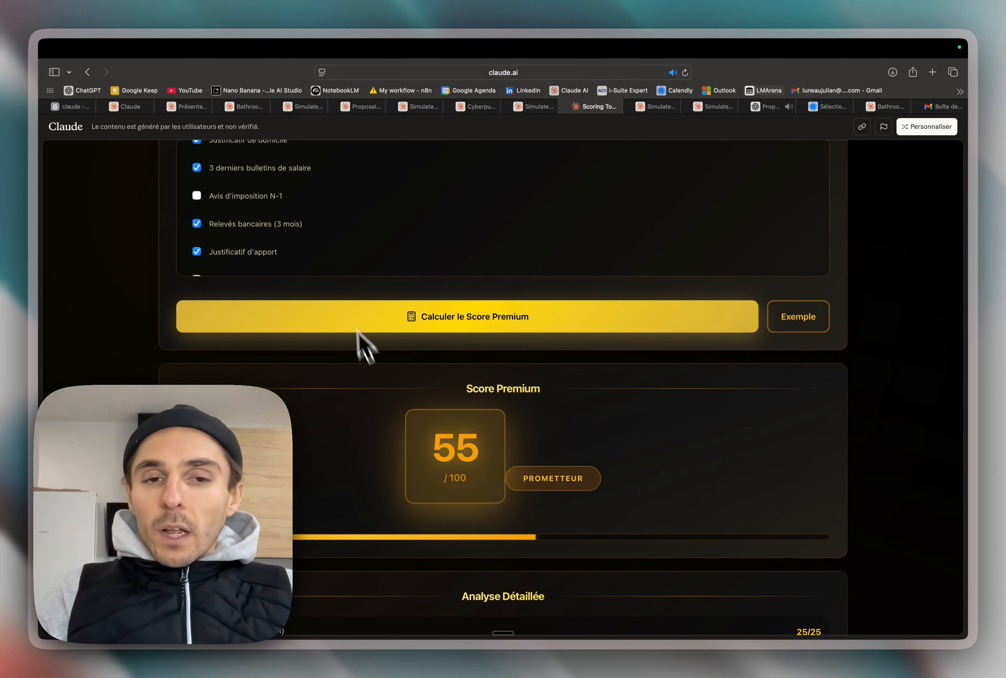
Step: Set the monthly net income to 4500 in the scoring form and recalculate the Score Premium
scroll(393, 269, up, 2)
scroll(299, 412, up, 15)
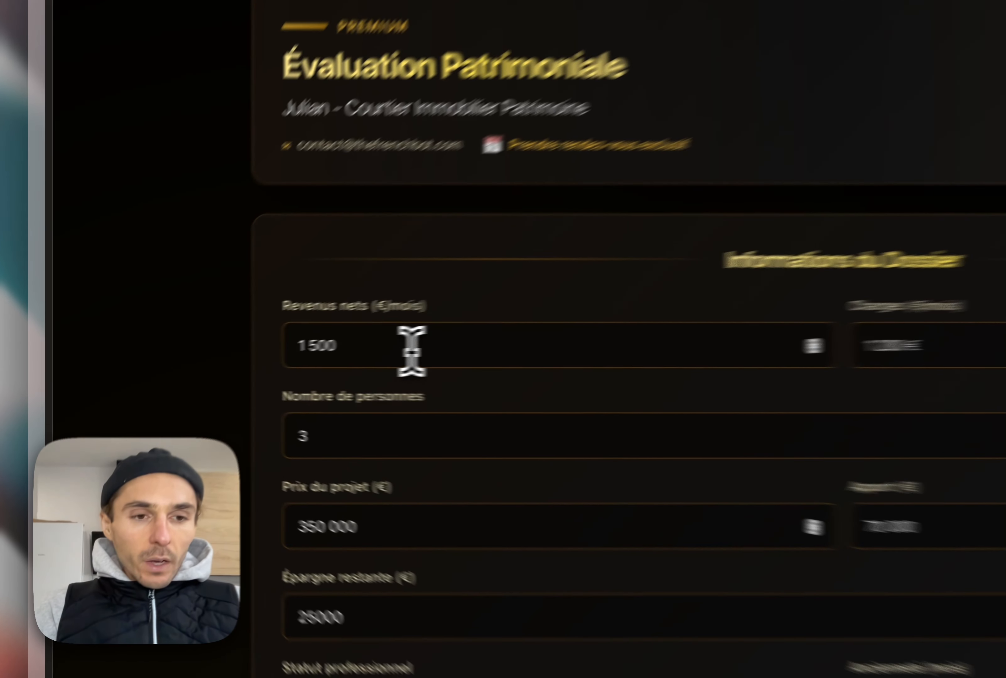
click(253, 364)
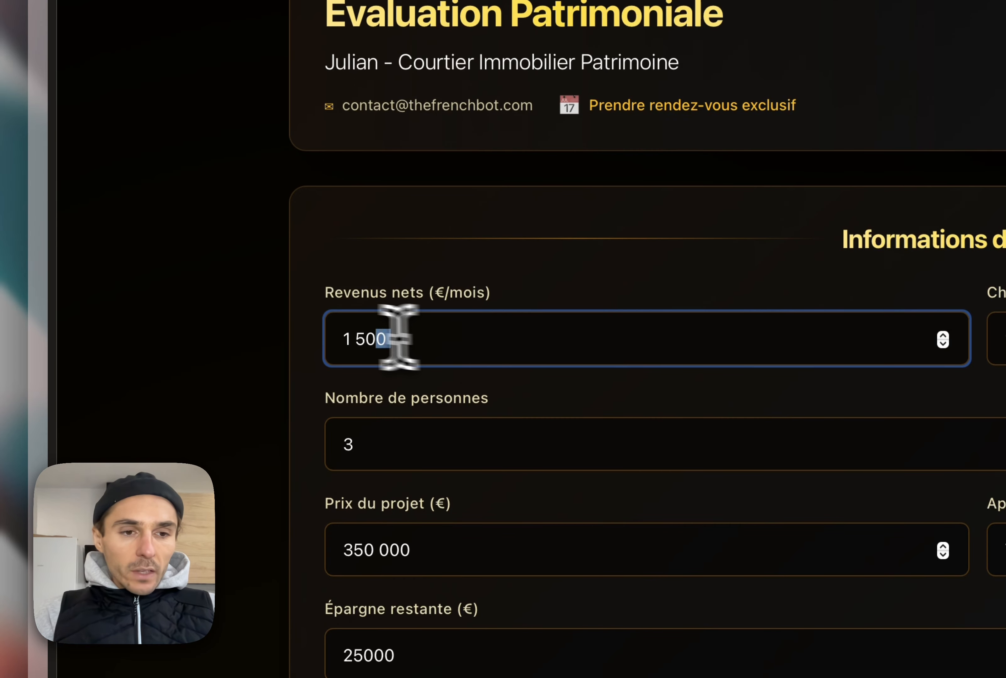
drag(397, 337, 316, 334)
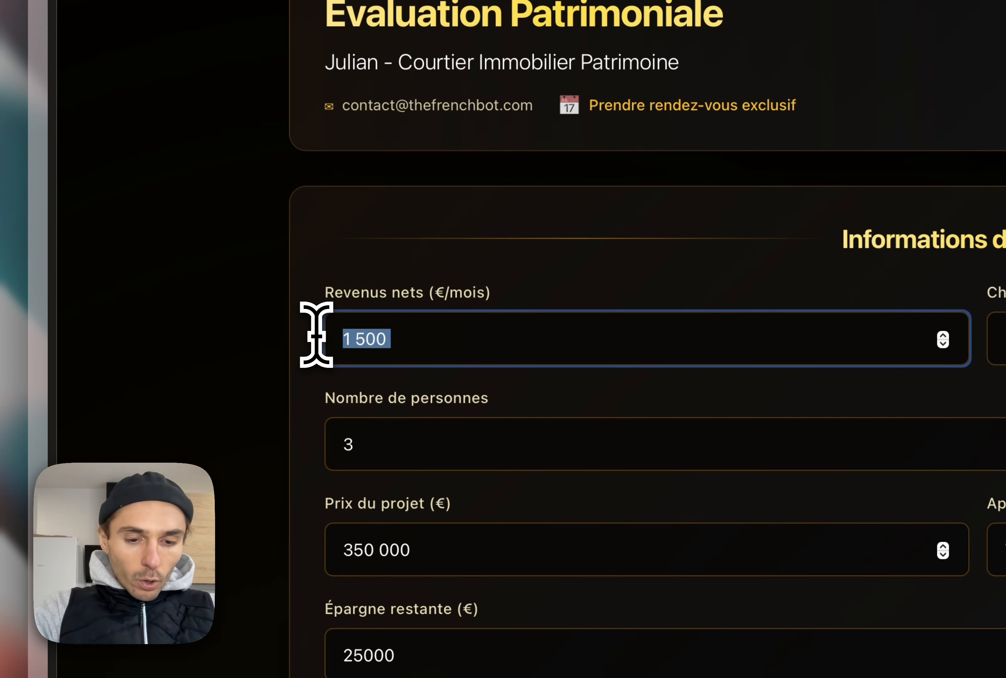
text(4500)
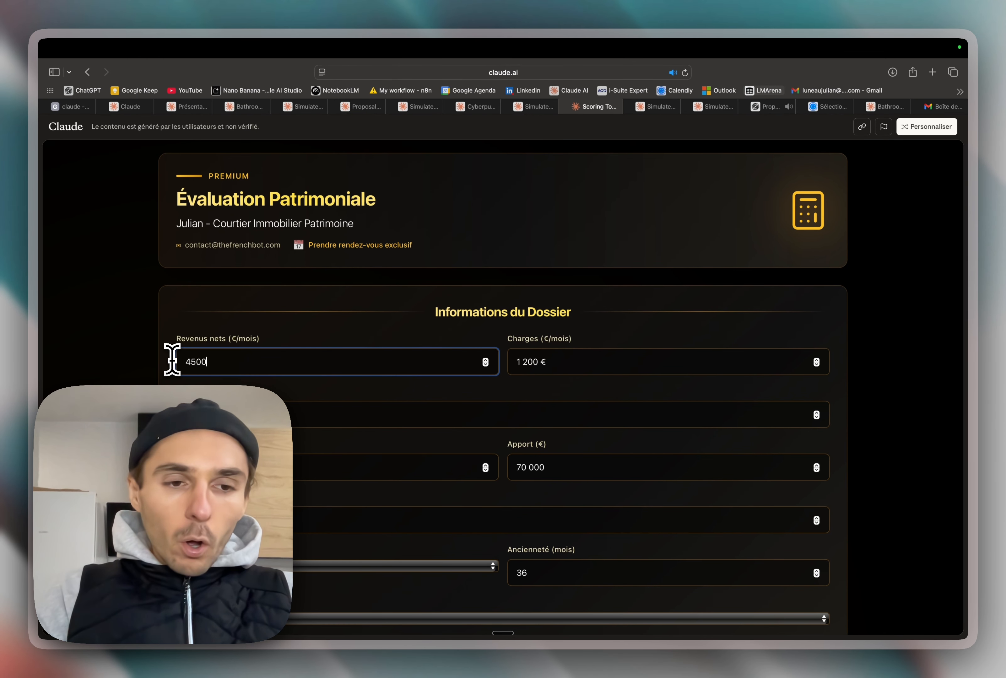
scroll(305, 440, down, 10)
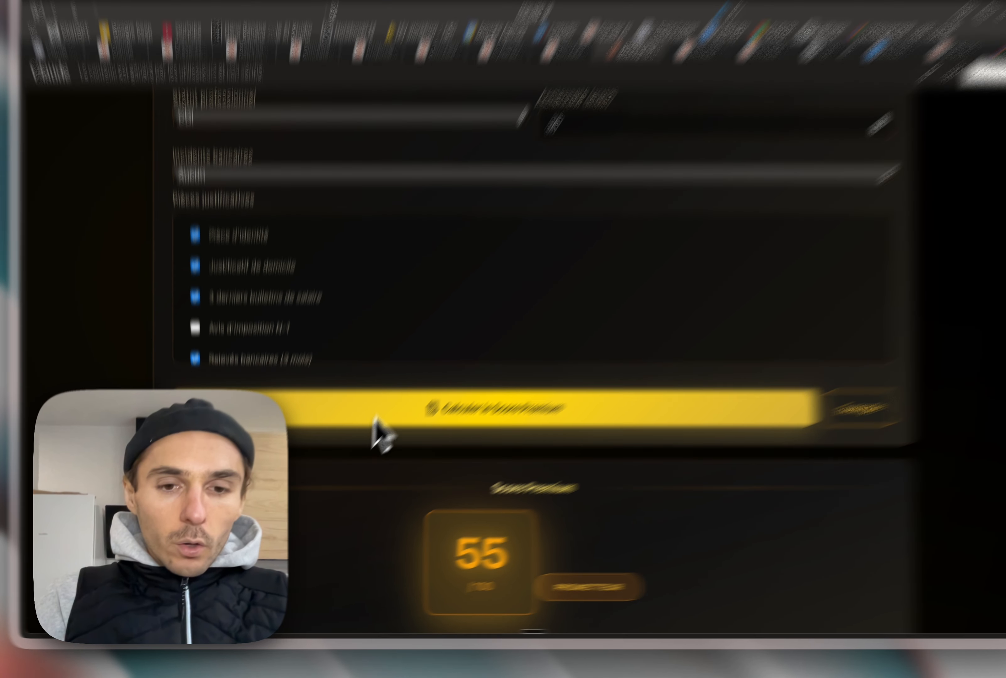
click(386, 413)
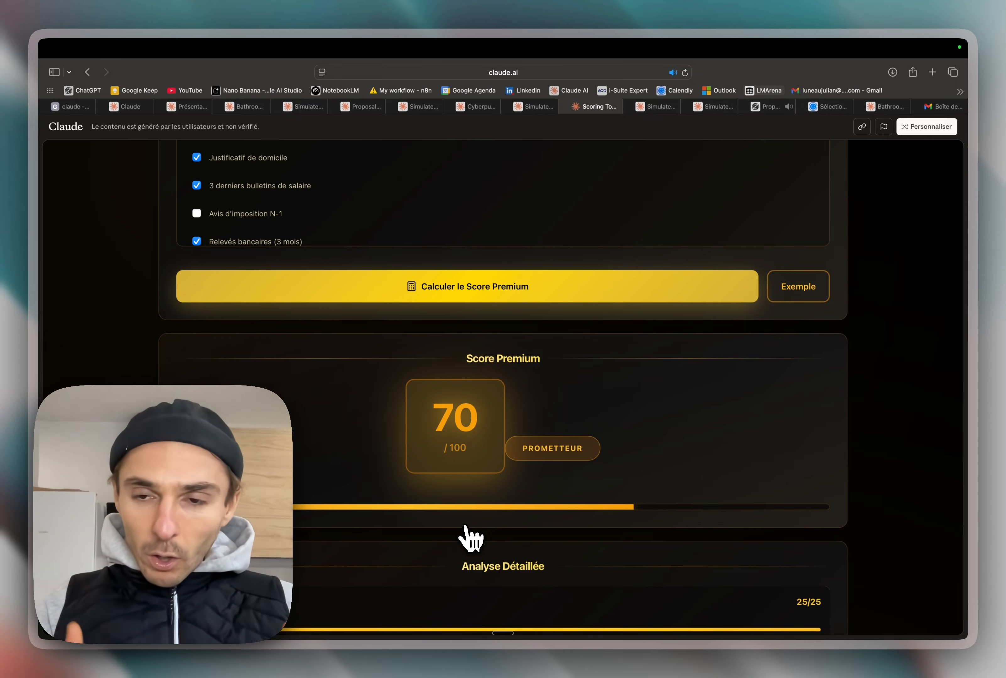
Step: Switch to the Mortgagesimulator artifact and review its project parameters, notary fees and financing feasibility sections
scroll(546, 383, up, 15)
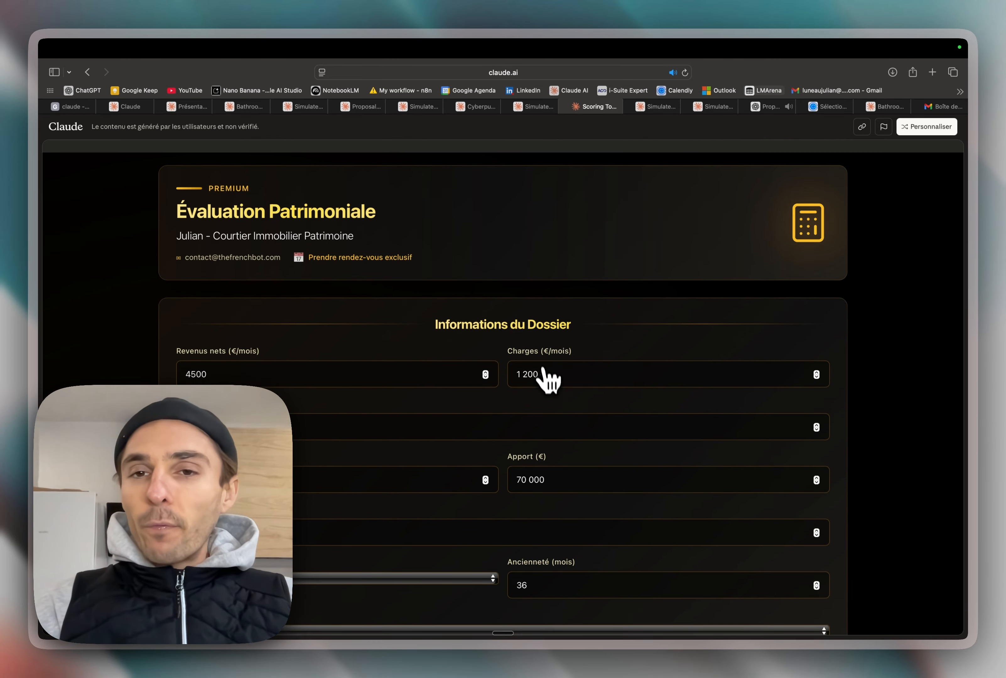
click(658, 108)
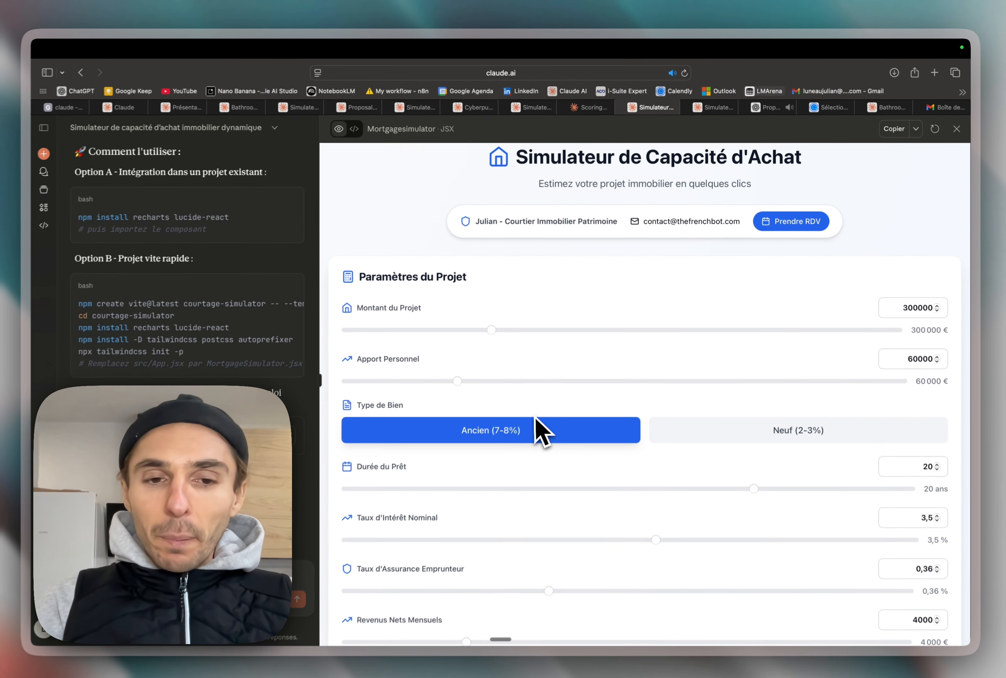
scroll(539, 433, down, 5)
scroll(544, 433, down, 5)
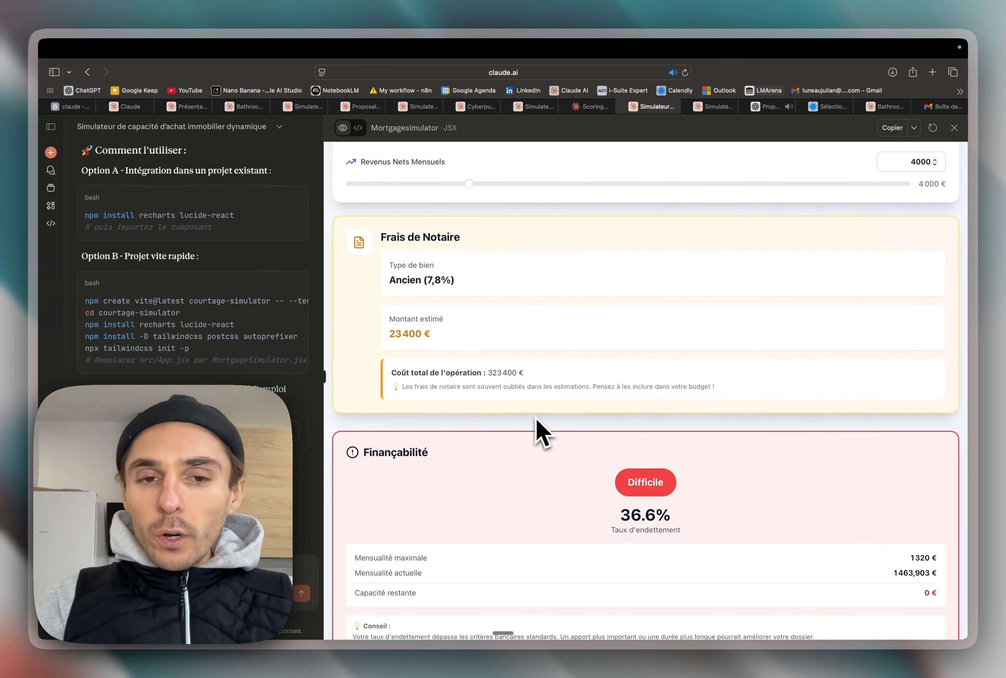
scroll(601, 503, down, 3)
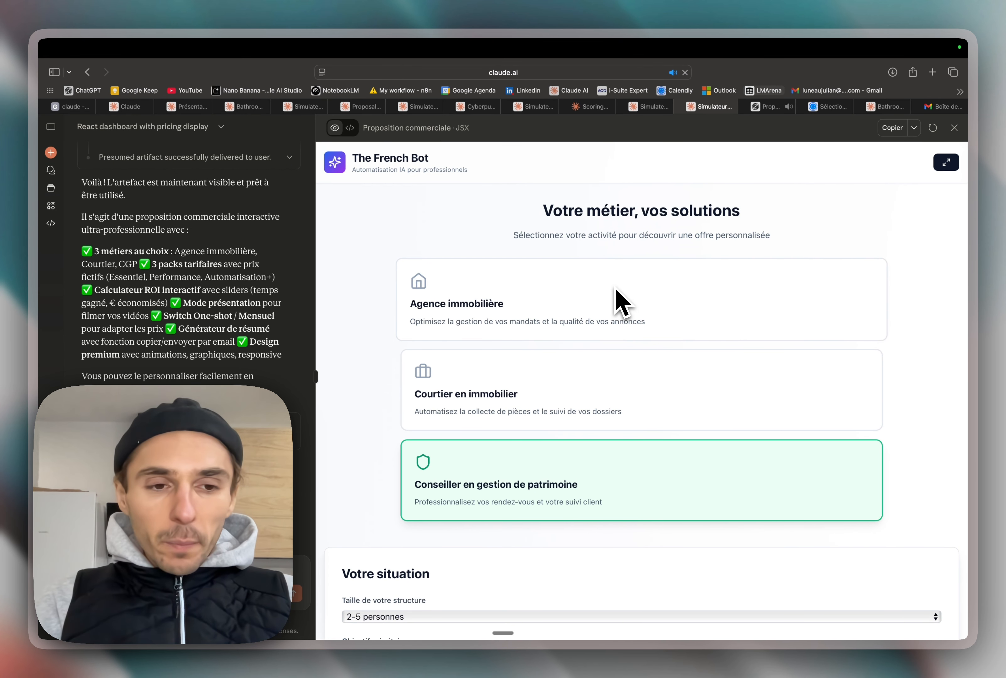
Step: Review the commercial proposal artifact's professions, offers and concrete examples, and open the appointment booking link in its footer
scroll(617, 299, down, 5)
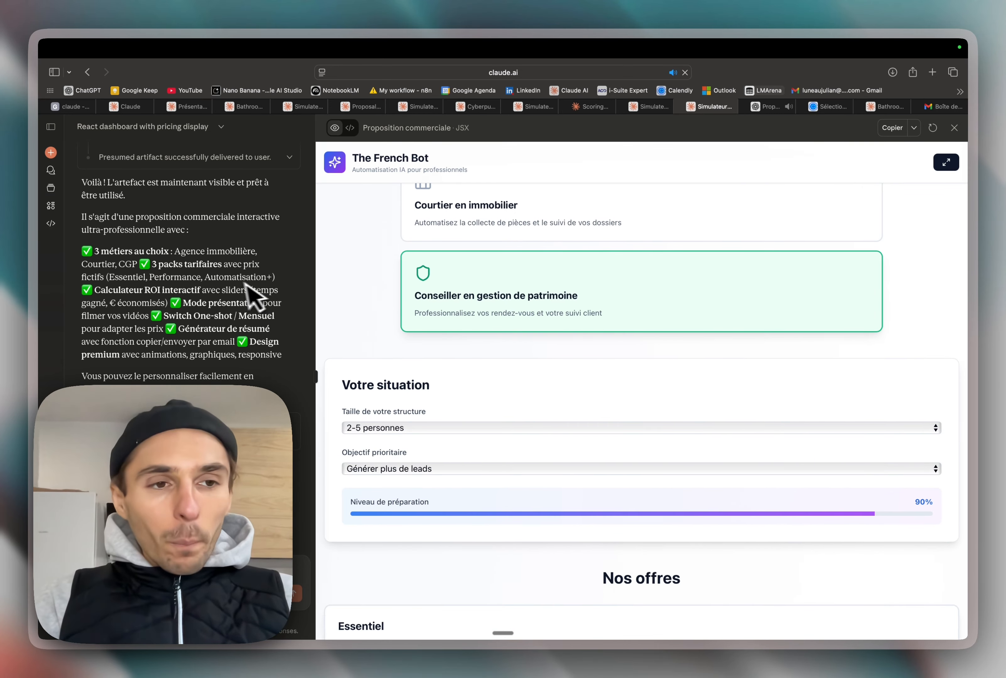
scroll(245, 297, up, 3)
scroll(236, 292, down, 3)
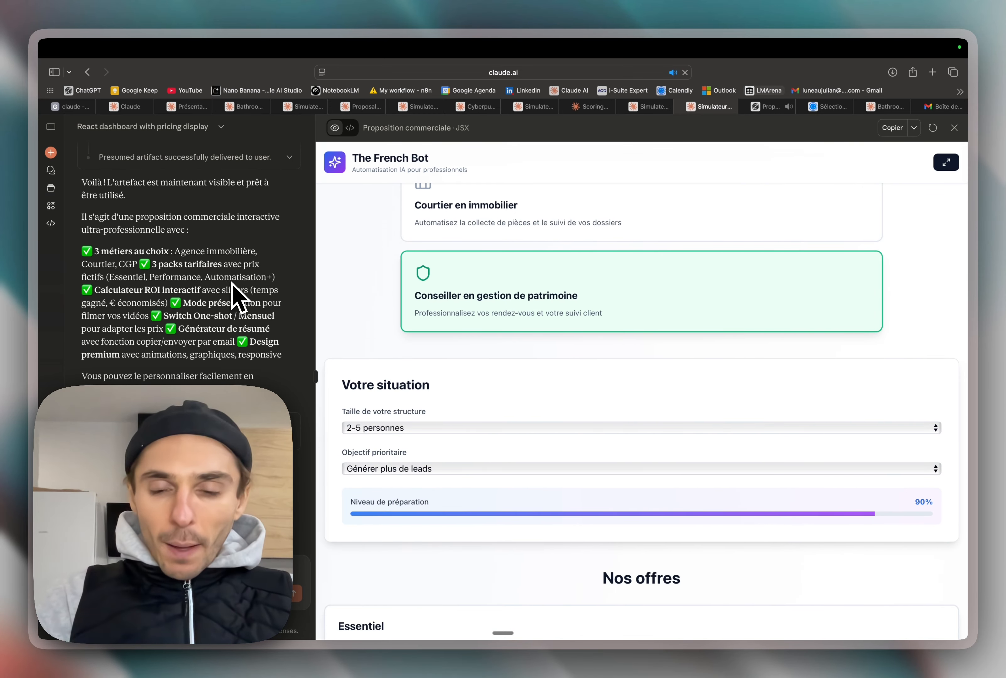
scroll(404, 438, down, 20)
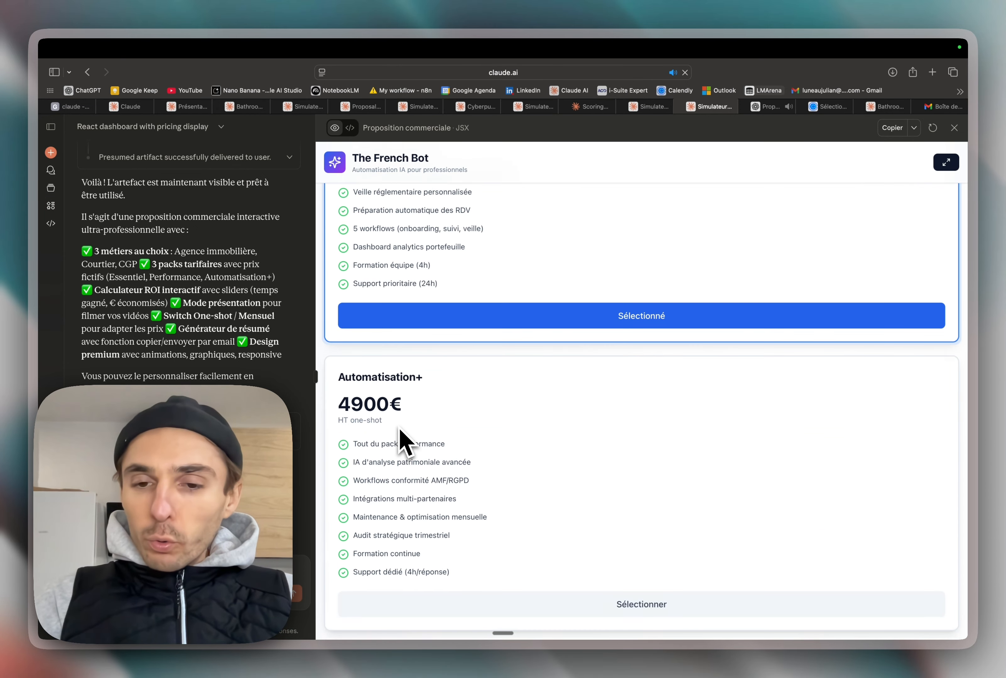
scroll(405, 439, down, 20)
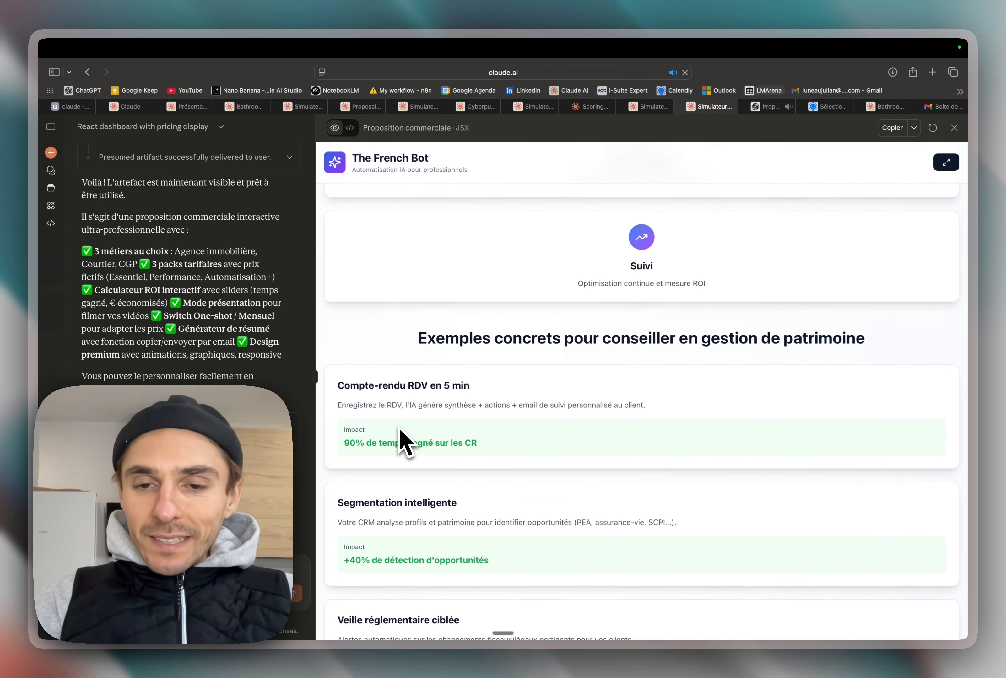
scroll(399, 428, down, 10)
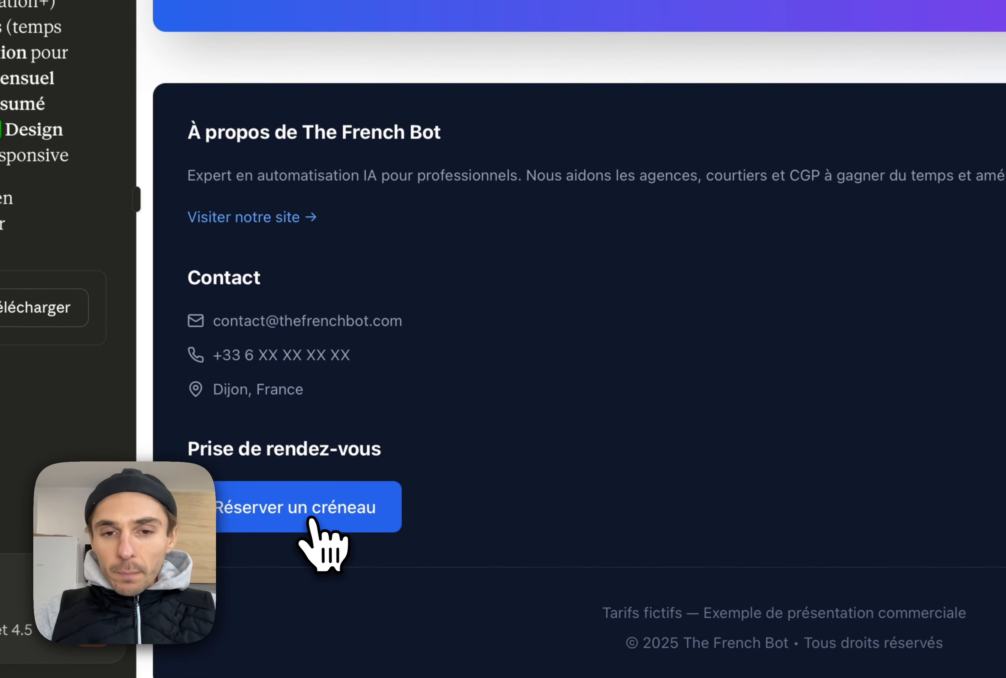
click(312, 522)
click(653, 289)
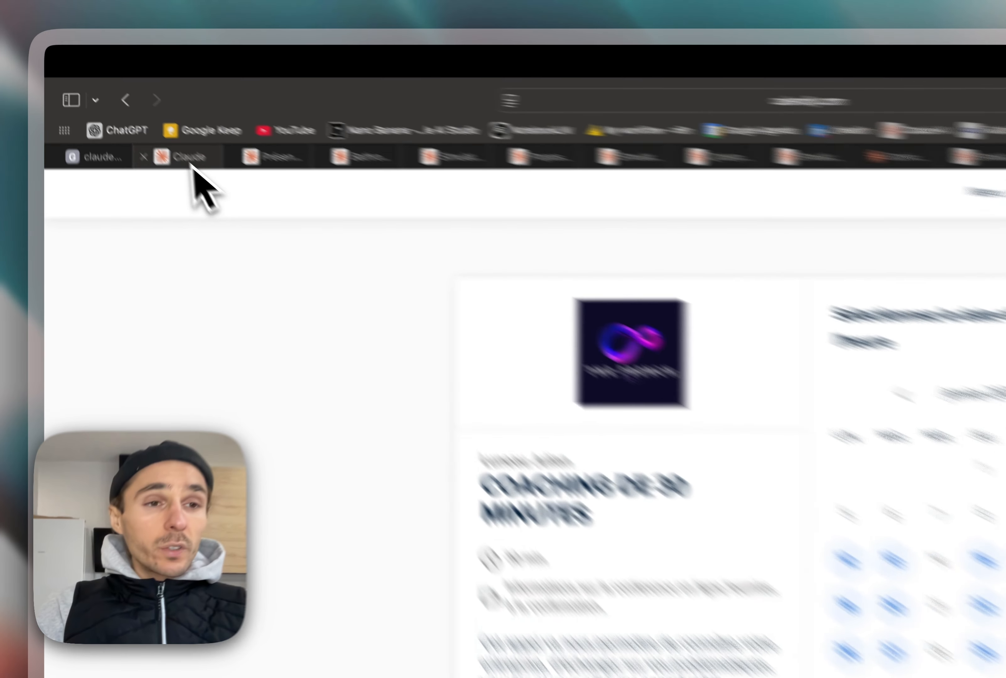
Step: Revisit the Claude artifacts page and the ChatGPT conversation with the proposal prompt, and return to the Calendly booking page
click(121, 110)
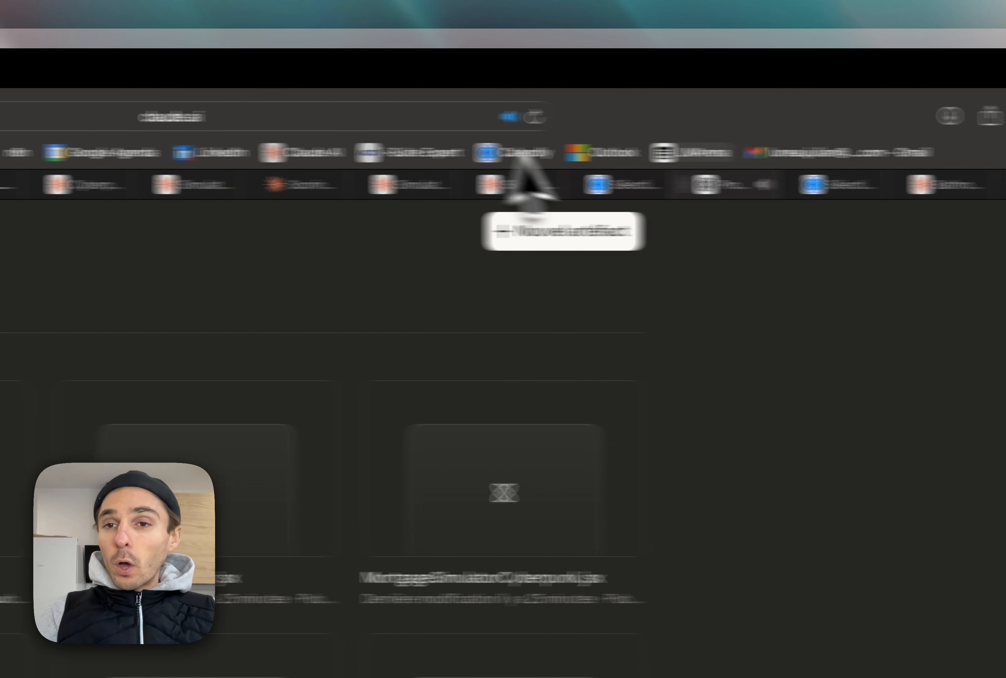
click(626, 190)
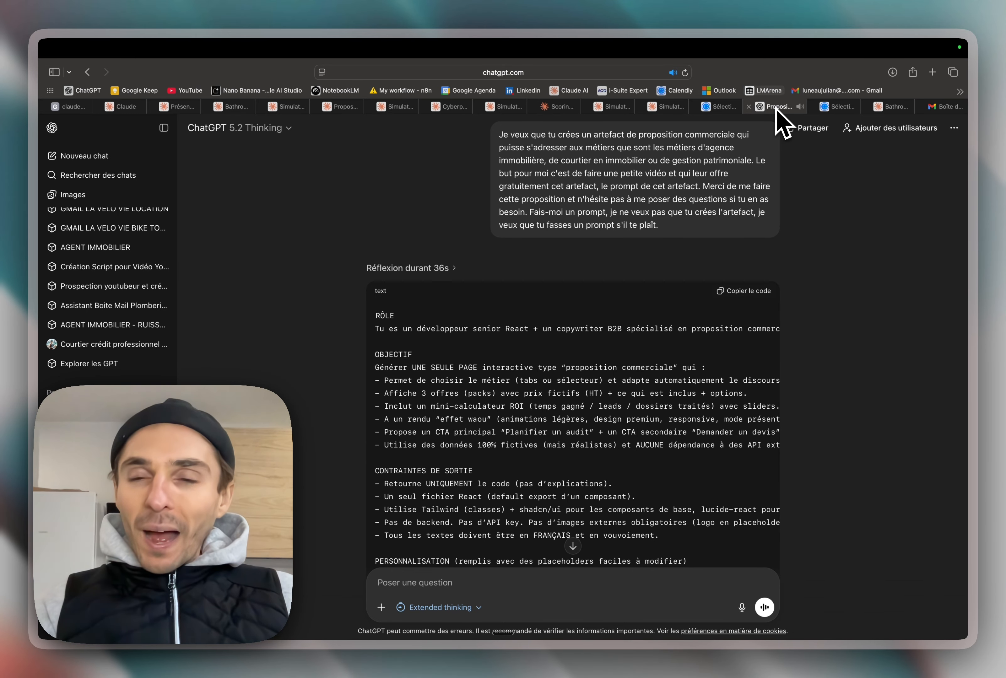
click(721, 107)
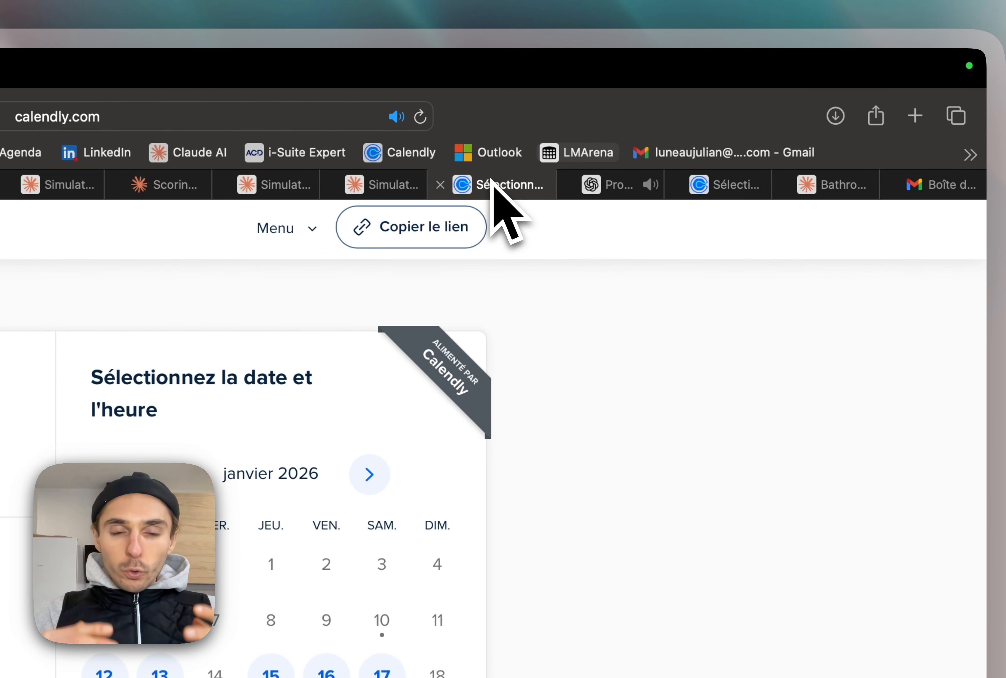